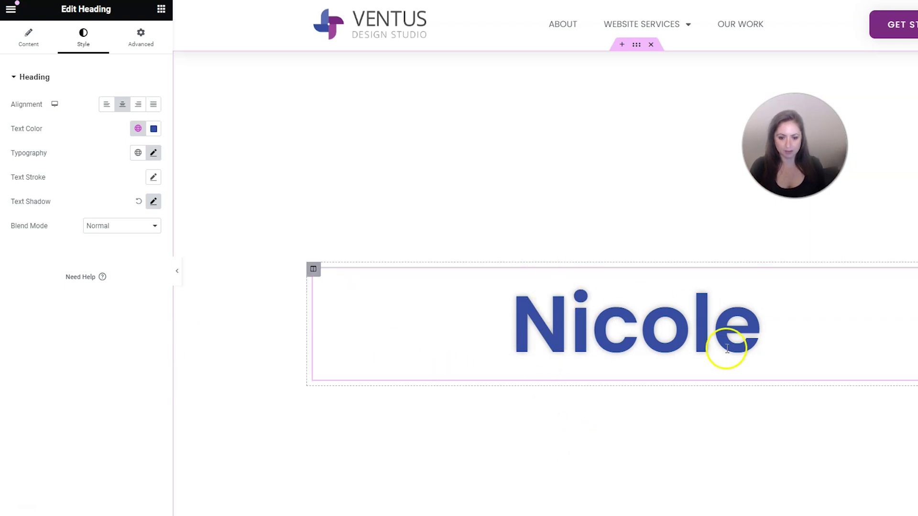
Reset the heading's text shadow, then adjust its blur and push the offset rightwards.
left_click(138, 202)
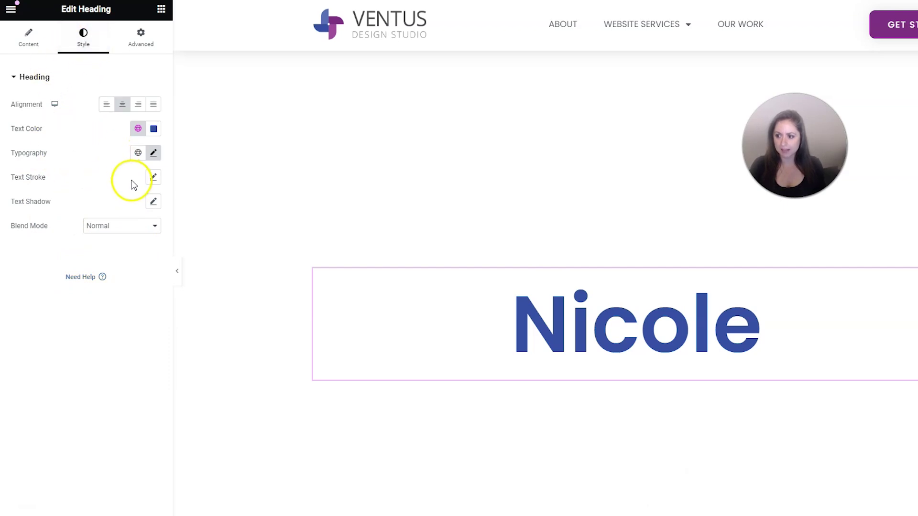
left_click(153, 201)
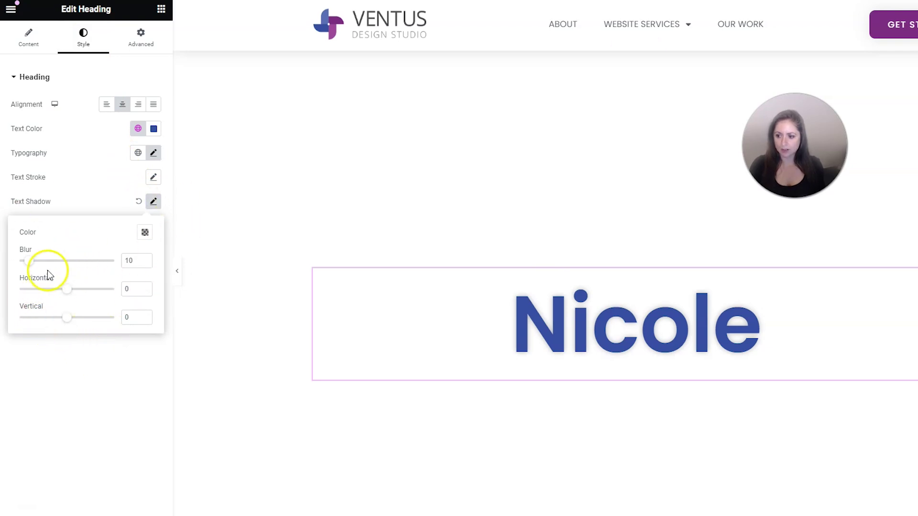
mouse_move(29, 266)
left_mouse_down()
mouse_move(82, 264)
mouse_move(32, 261)
left_mouse_up()
left_click_drag(67, 288, 72, 317)
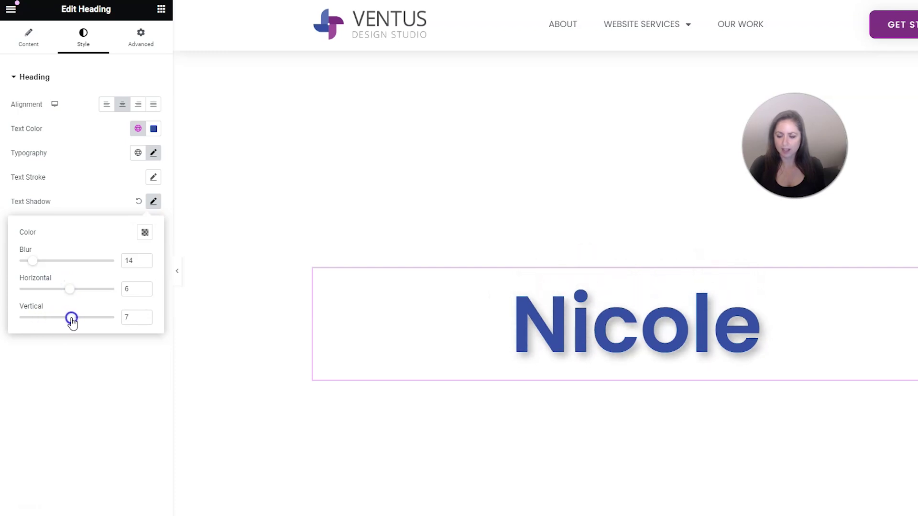
Tint the text shadow colour from reddish to a fine-tuned purple.
left_click(145, 233)
left_click_drag(146, 300, 168, 294)
left_click(174, 373)
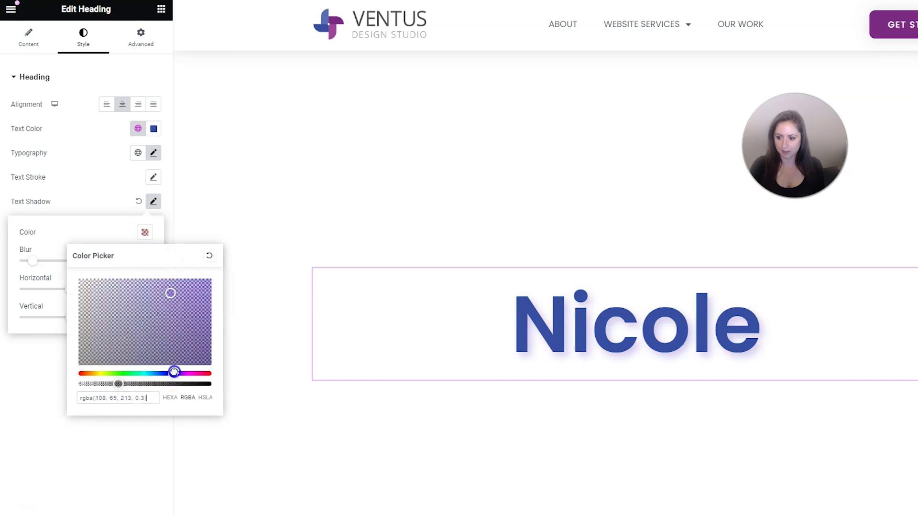
left_click(160, 338)
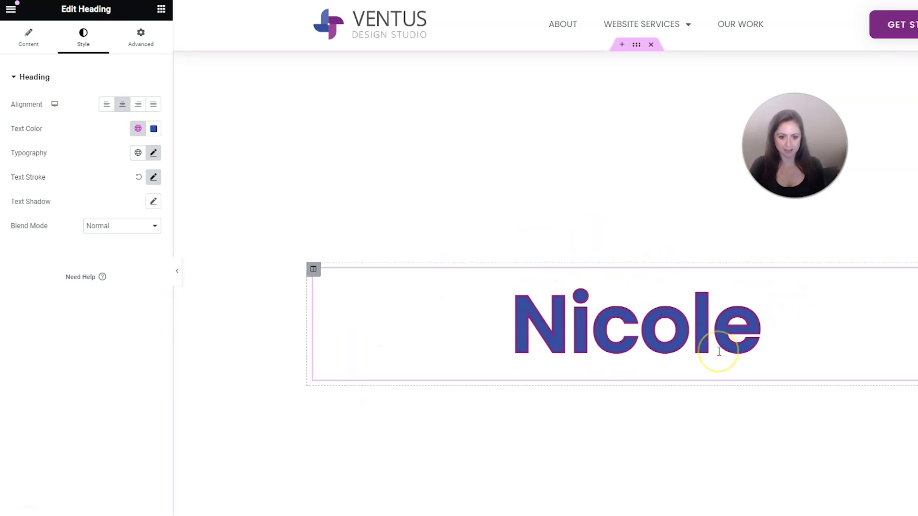
Reset the Text Stroke, then set it to 1 px width with the Primary global colour.
left_click(139, 177)
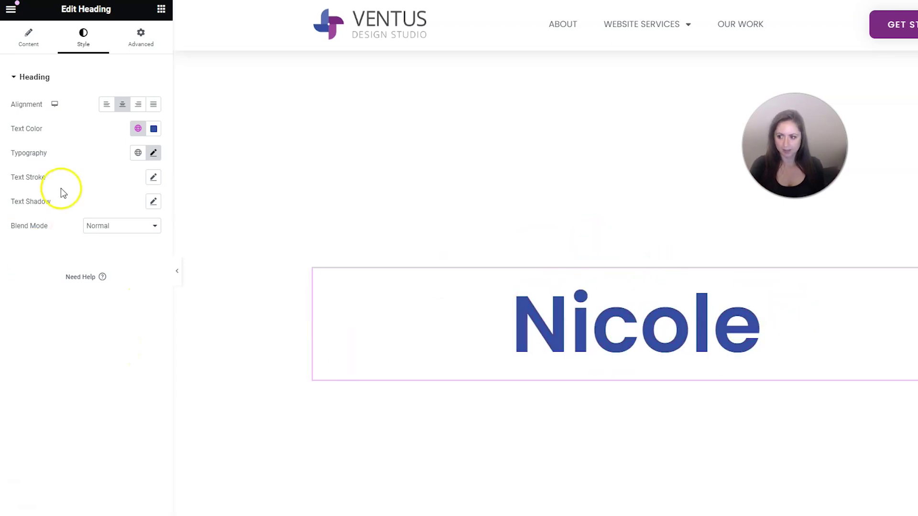
left_click(155, 181)
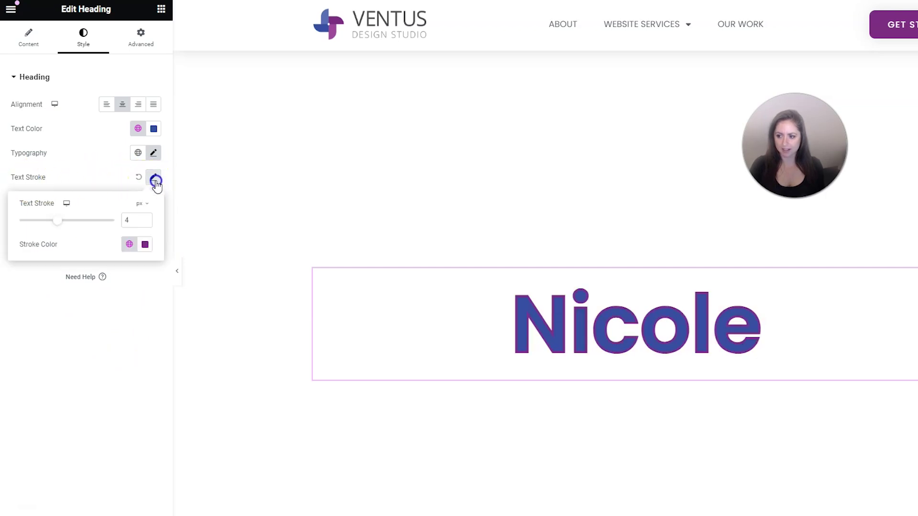
mouse_move(57, 220)
left_mouse_down()
mouse_move(31, 222)
mouse_move(81, 222)
mouse_move(50, 223)
left_mouse_up()
left_click(129, 245)
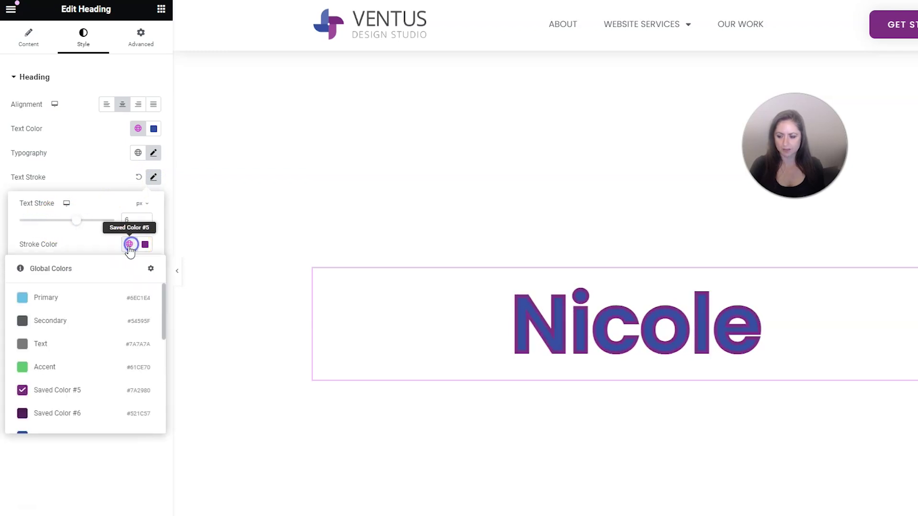
left_click(94, 302)
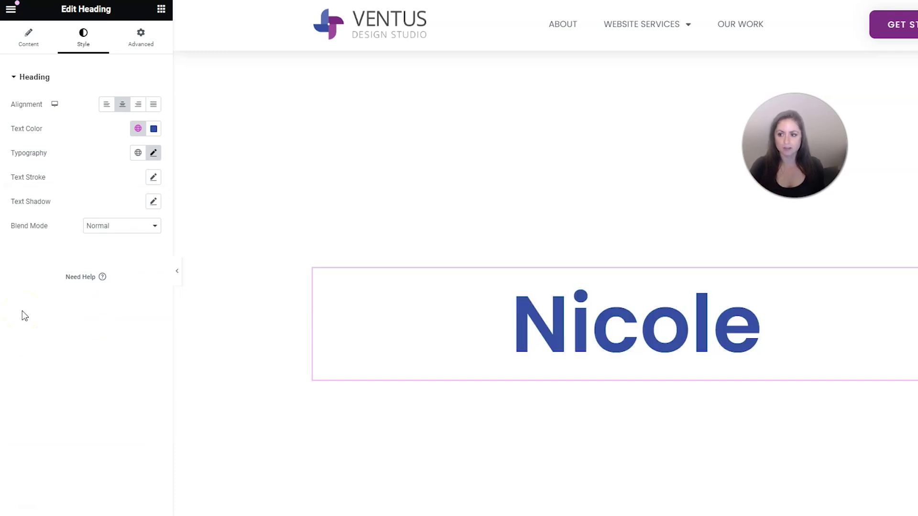
Switch Scrolling Effects on under Advanced > Motion Effects for the Nicole heading.
left_click(137, 47)
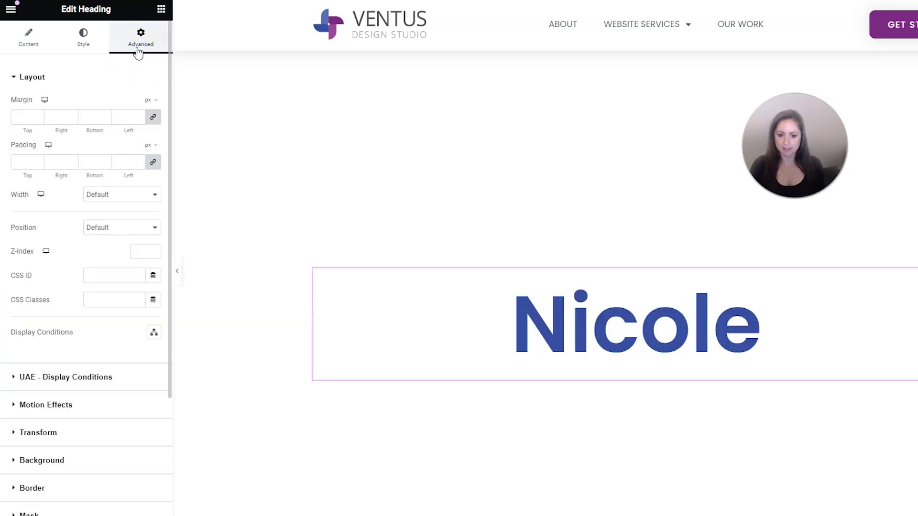
scroll(59, 212, "down", 3)
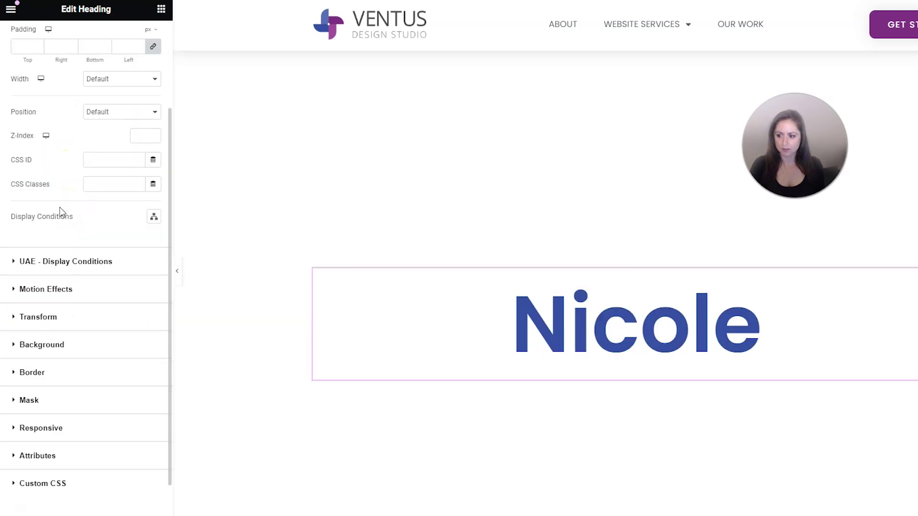
left_click(29, 243)
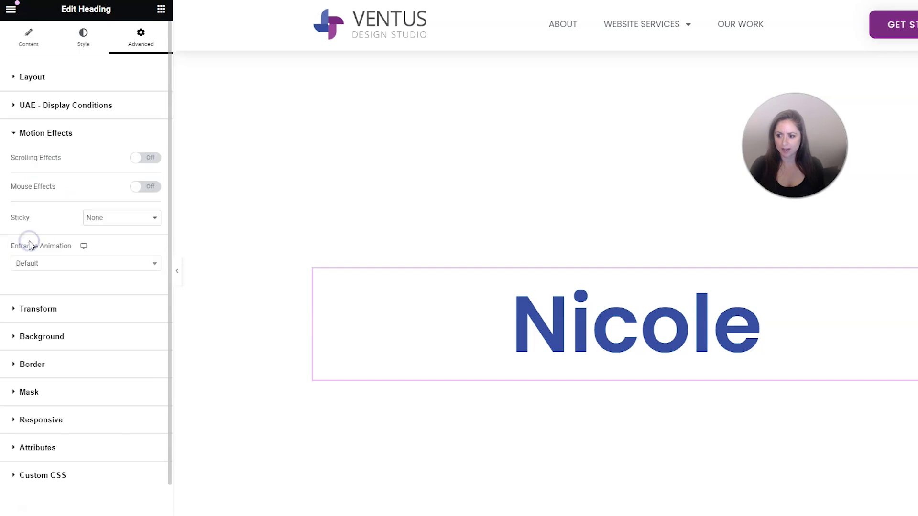
left_click(138, 159)
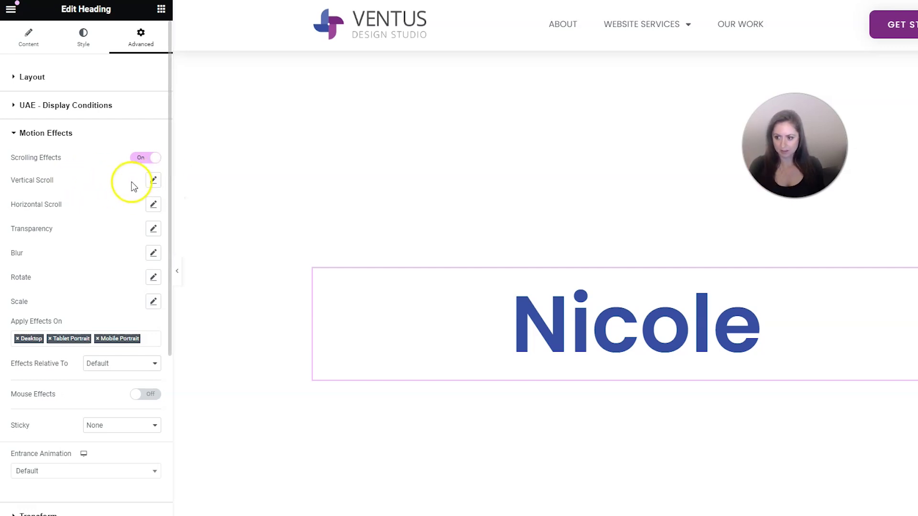
Set the Vertical Scroll direction to move down, then reset Vertical Scroll to default.
left_click(153, 181)
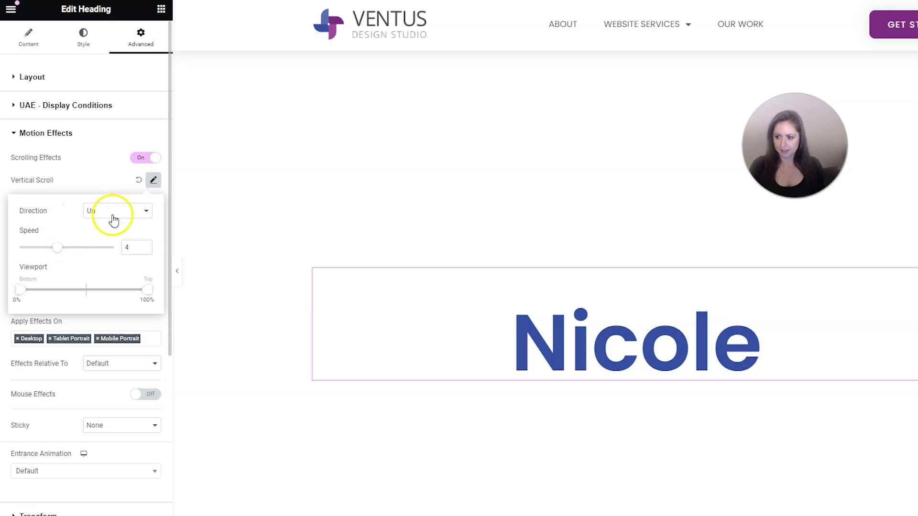
scroll(252, 241, "down", 3)
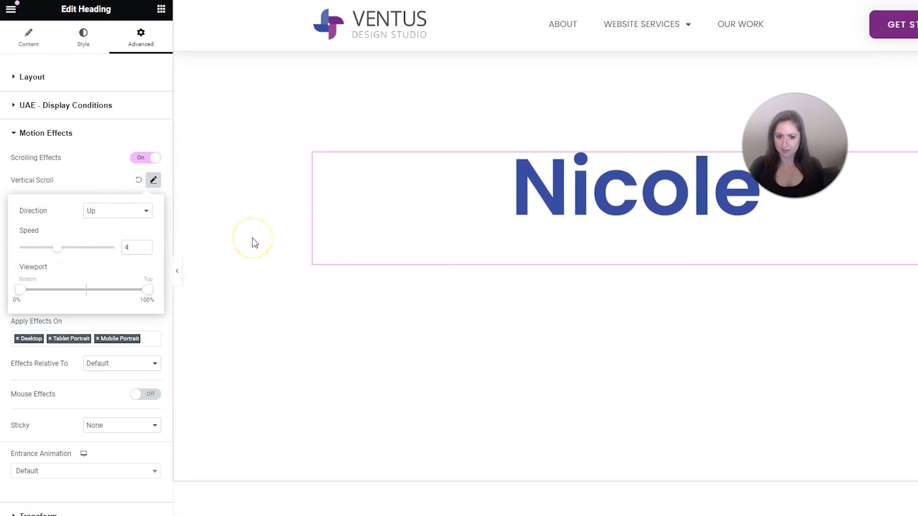
scroll(253, 242, "up", 2)
scroll(253, 242, "up", 2)
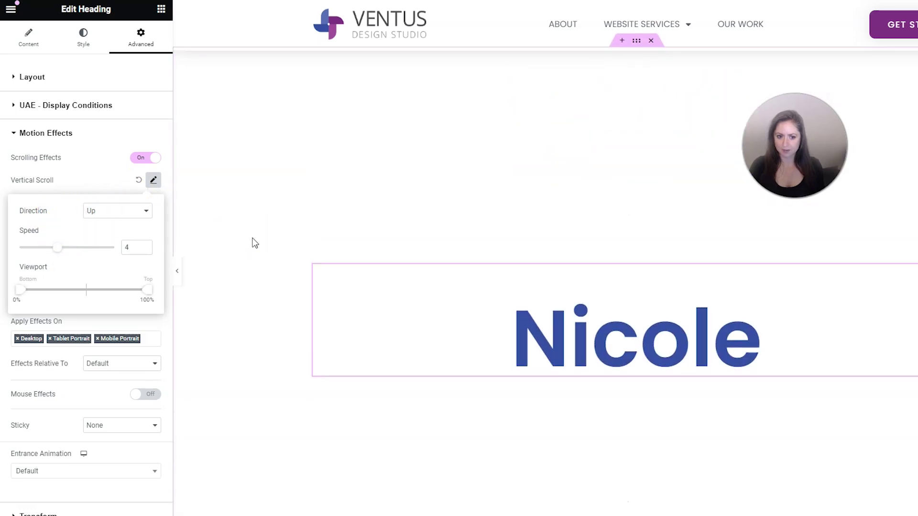
scroll(253, 243, "down", 3)
scroll(255, 243, "up", 3)
left_click(108, 212)
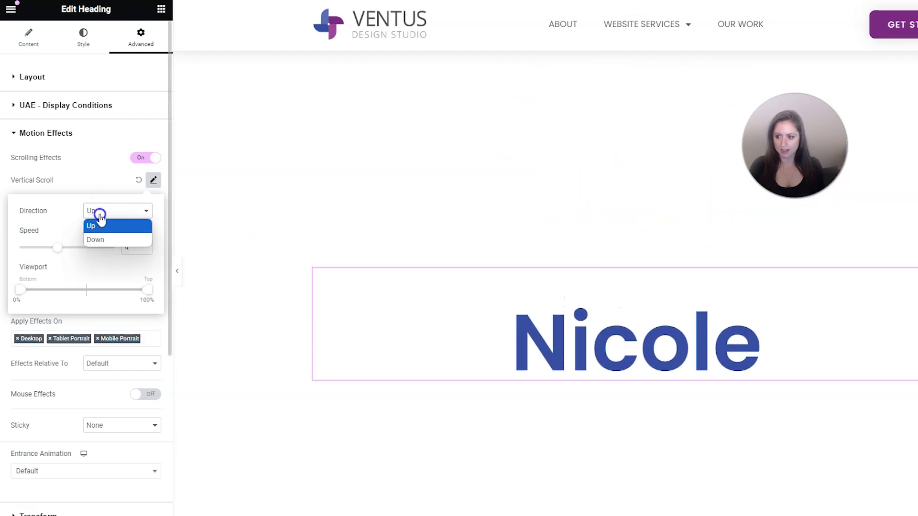
left_click(106, 240)
scroll(266, 221, "down", 5)
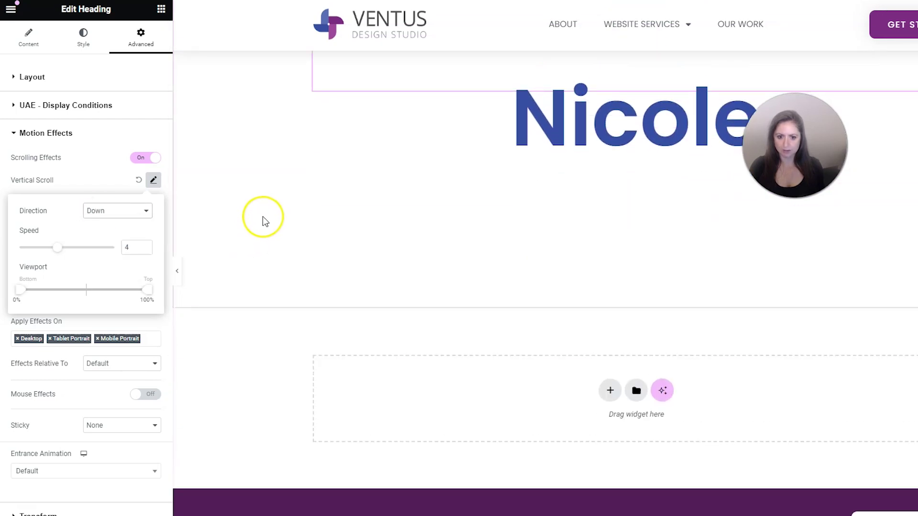
scroll(265, 221, "up", 2)
scroll(225, 213, "up", 2)
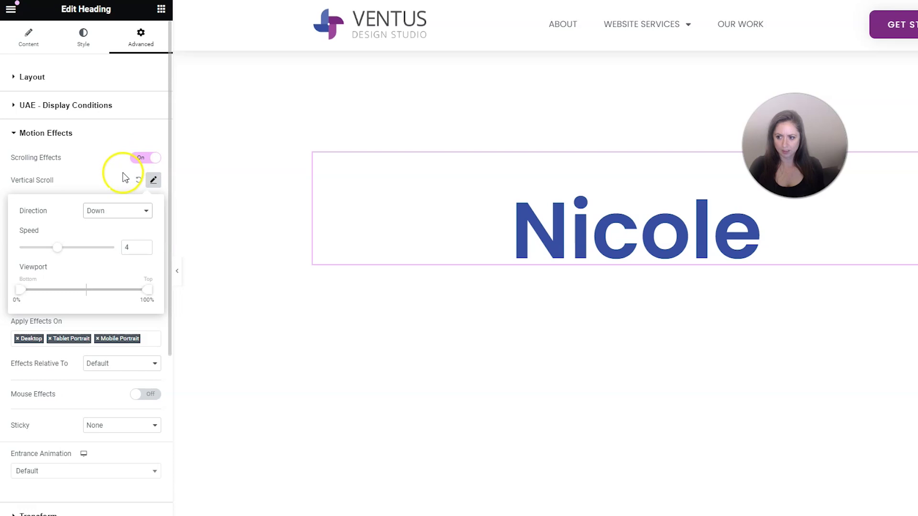
left_click(140, 182)
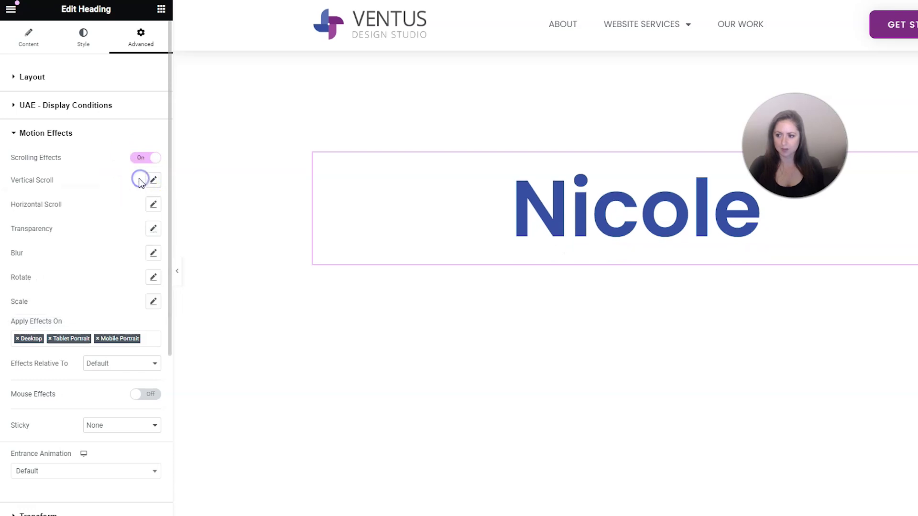
Change the Horizontal Scroll direction from To Left to To Right and preview it by scrolling.
left_click(153, 206)
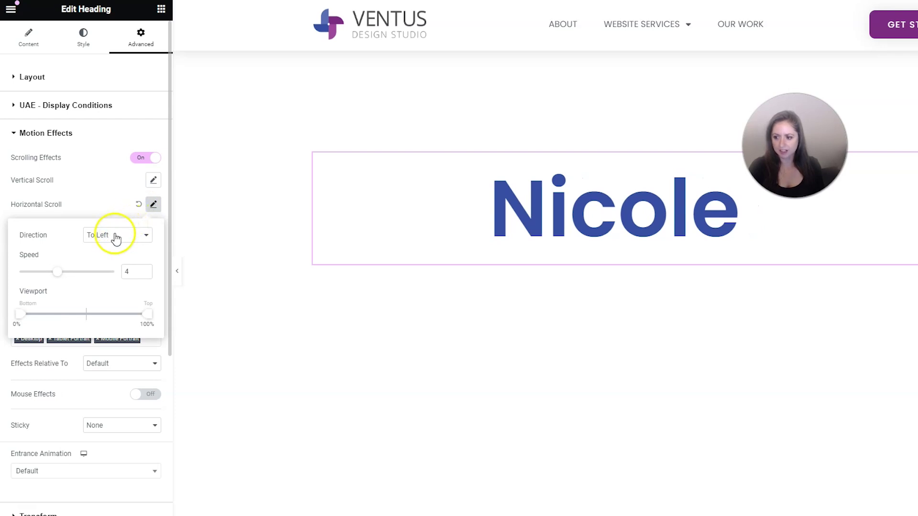
scroll(260, 281, "up", 1)
scroll(264, 283, "down", 2)
scroll(264, 283, "down", 4)
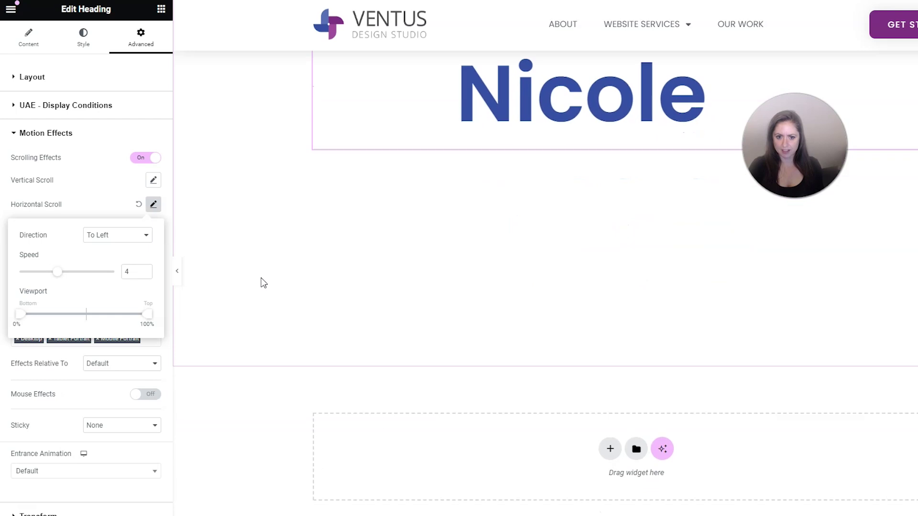
scroll(263, 283, "up", 3)
scroll(263, 282, "up", 4)
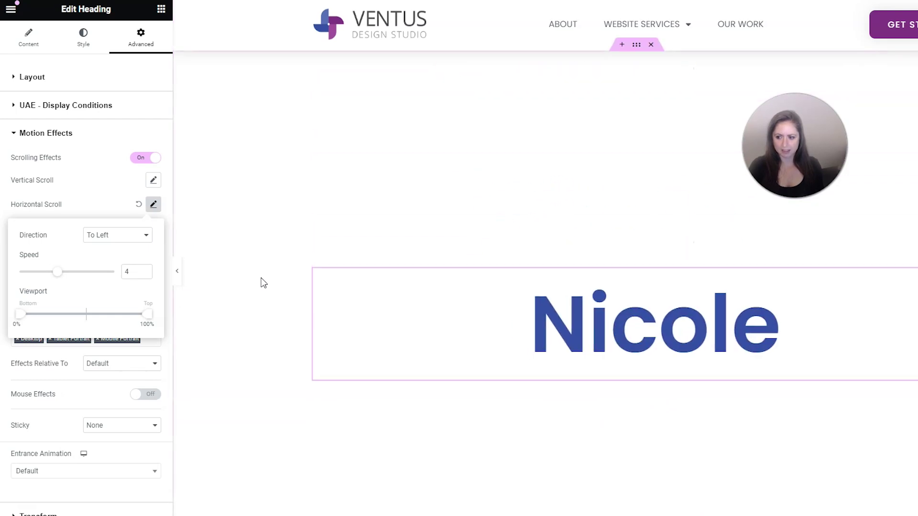
left_click(148, 235)
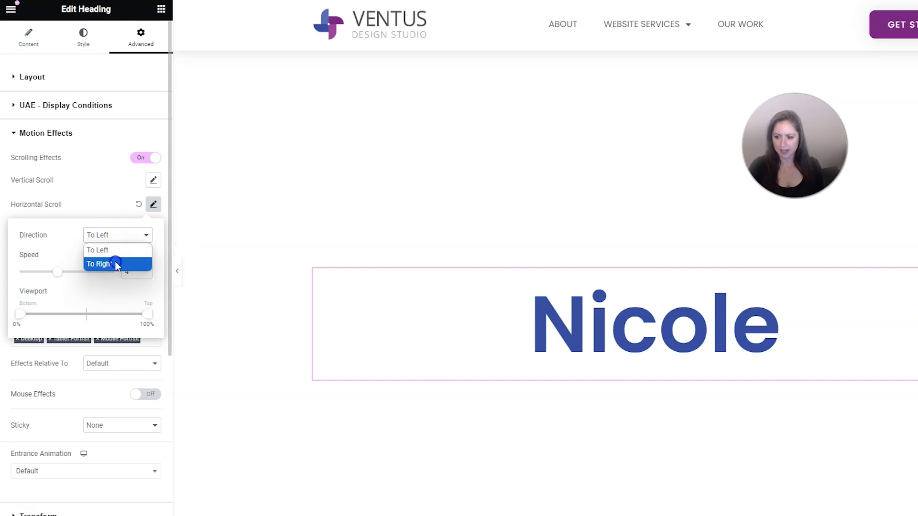
left_click(117, 265)
scroll(262, 240, "down", 5)
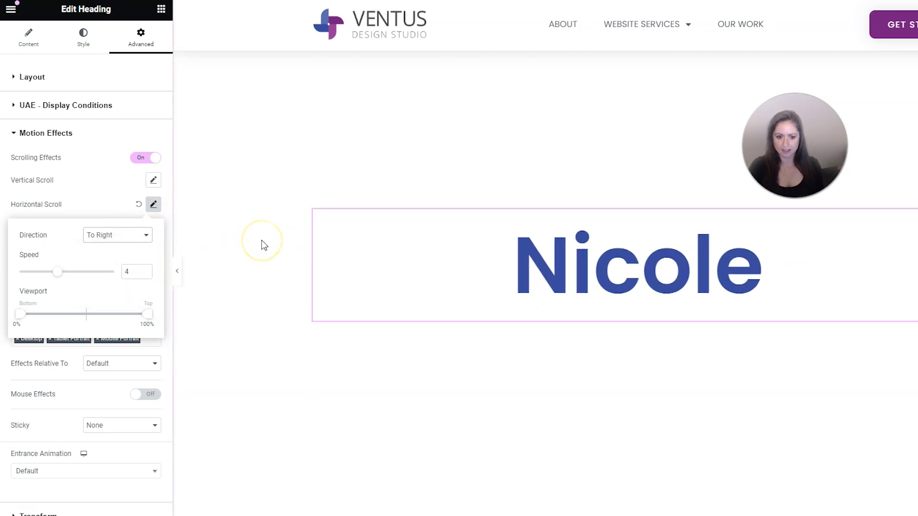
scroll(262, 240, "up", 5)
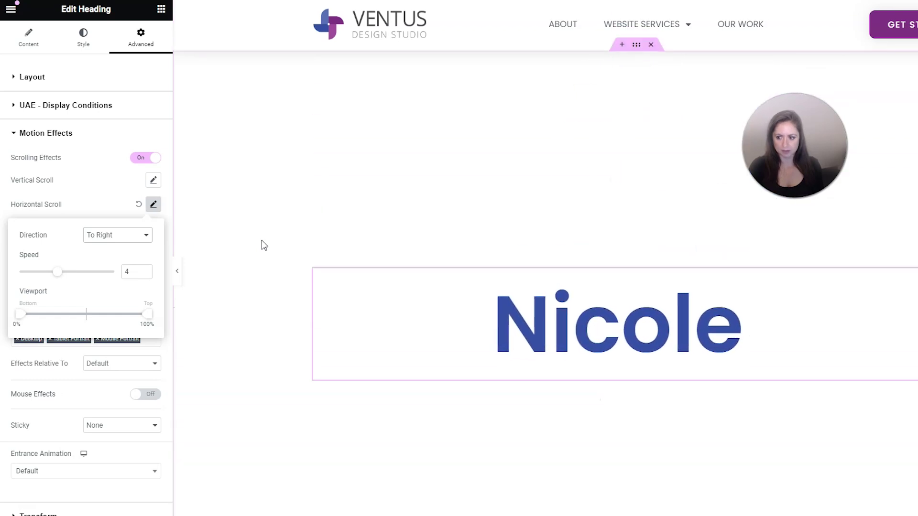
left_click(262, 245)
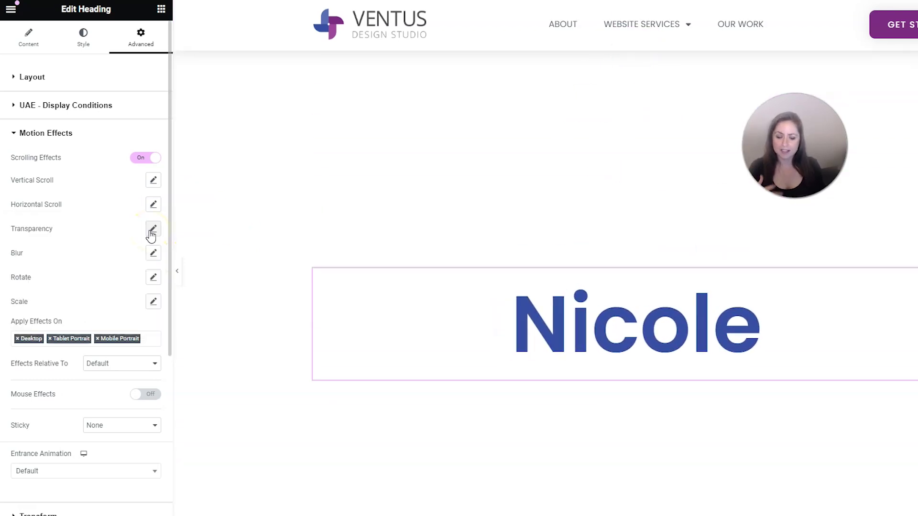
Close the Horizontal Scroll settings and add a Transparency scroll effect to the heading.
left_click(150, 232)
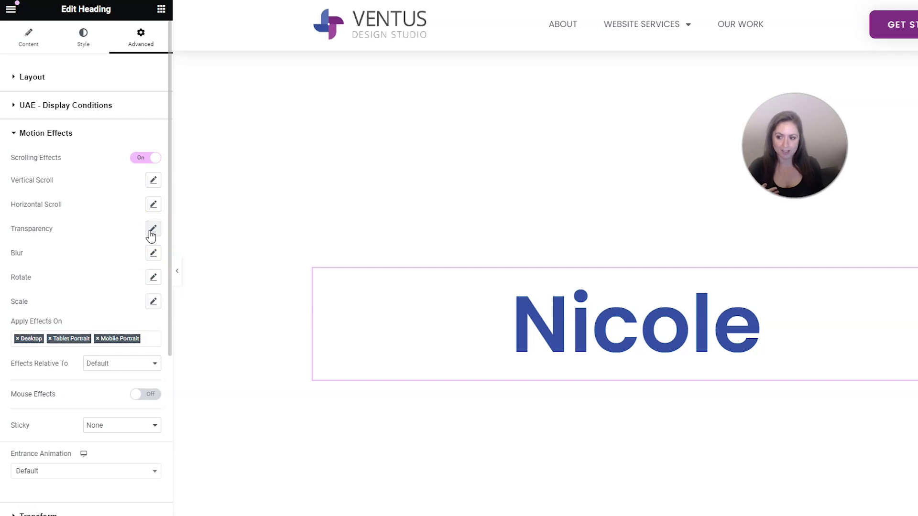
left_click(152, 230)
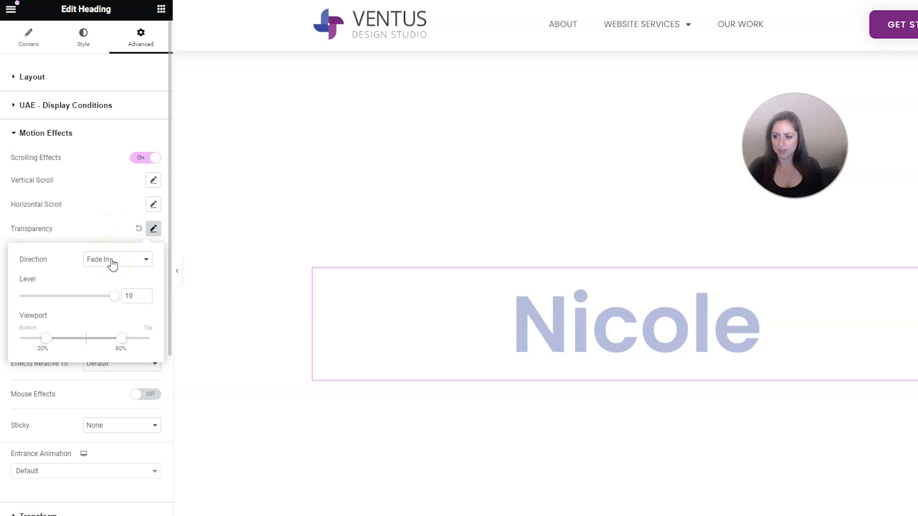
left_click(115, 221)
scroll(266, 244, "down", 4)
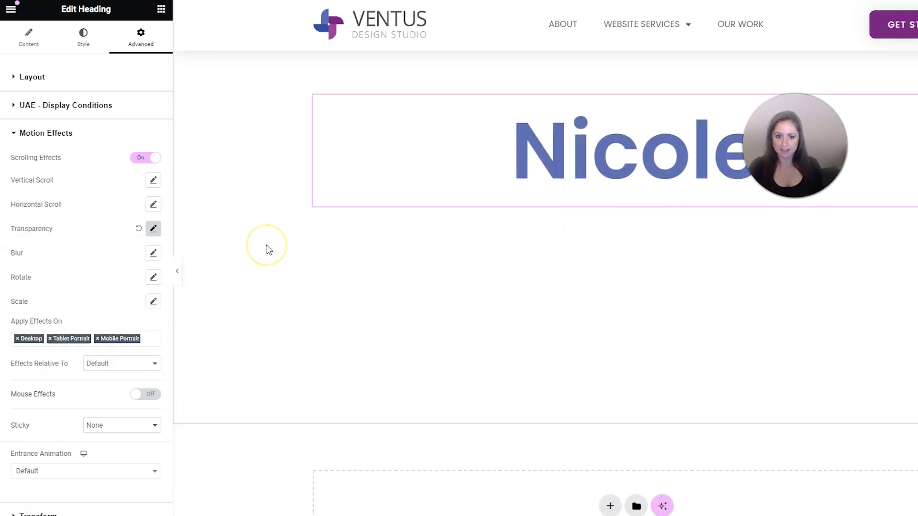
scroll(267, 250, "up", 5)
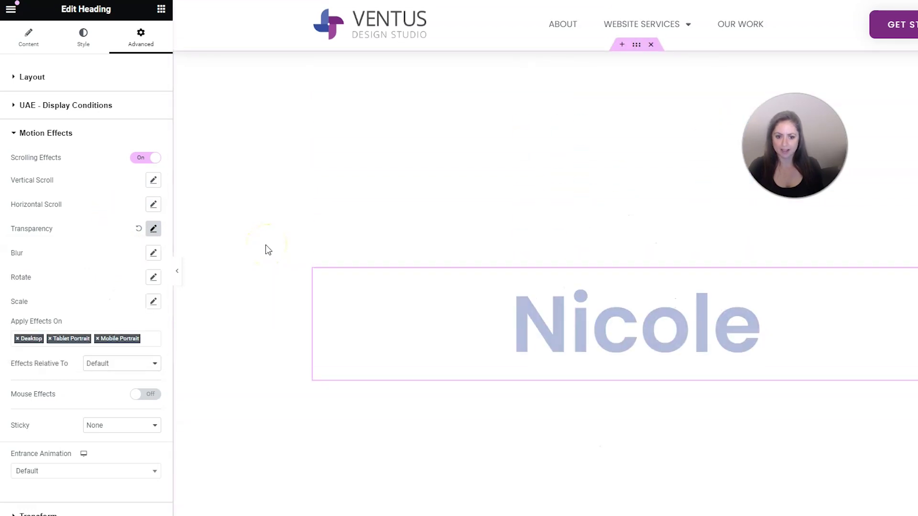
scroll(267, 249, "down", 3)
Change the Transparency direction from Fade In to Fade Out and preview by scrolling.
left_click(153, 229)
left_click(118, 259)
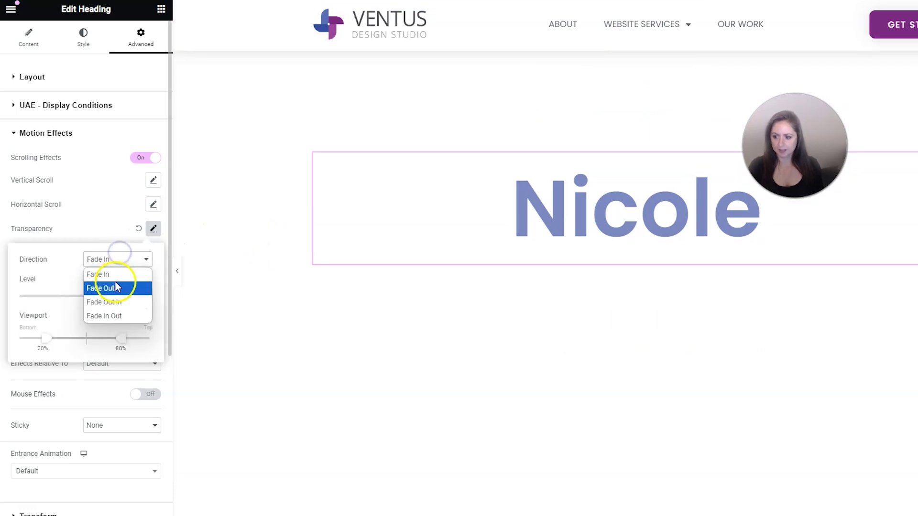
left_click(117, 288)
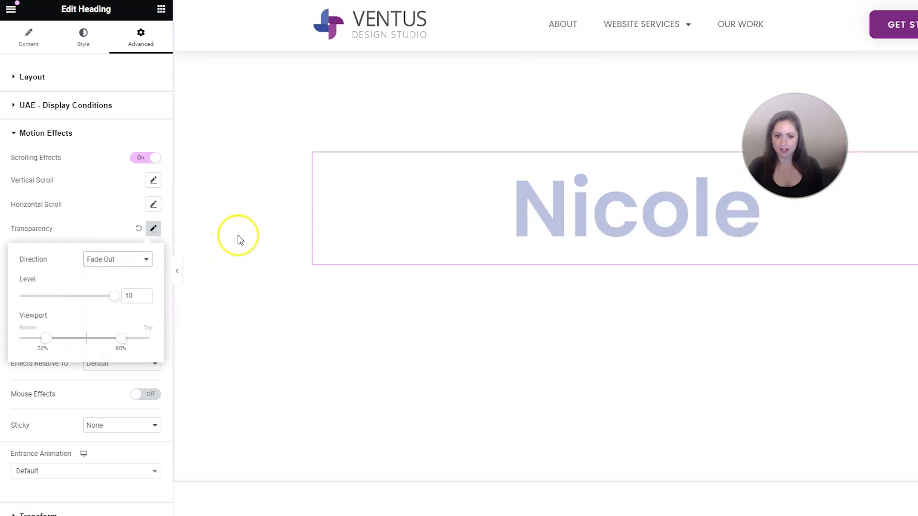
scroll(239, 236, "down", 3)
scroll(238, 235, "up", 3)
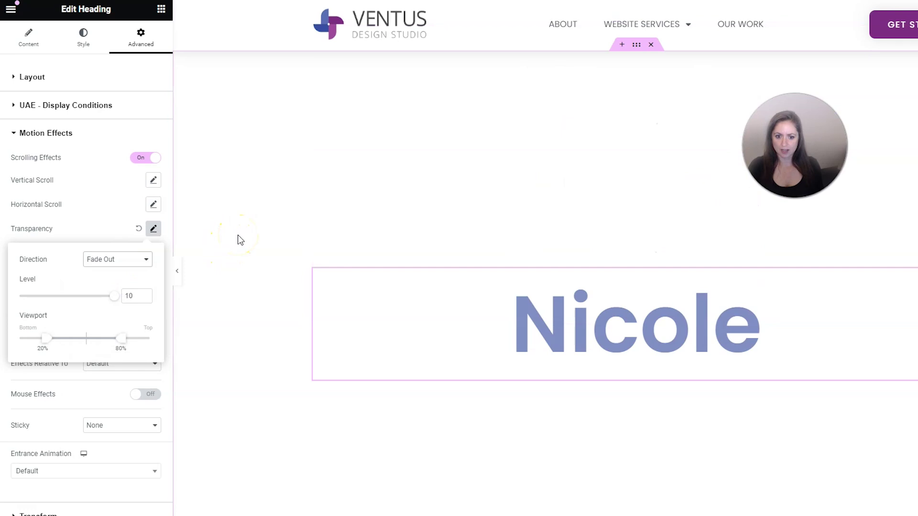
scroll(238, 235, "down", 3)
scroll(237, 234, "down", 1)
scroll(237, 234, "up", 5)
Reset Transparency and add a Blur scroll effect with direction set to Fade Out.
left_click(246, 281)
left_click(152, 254)
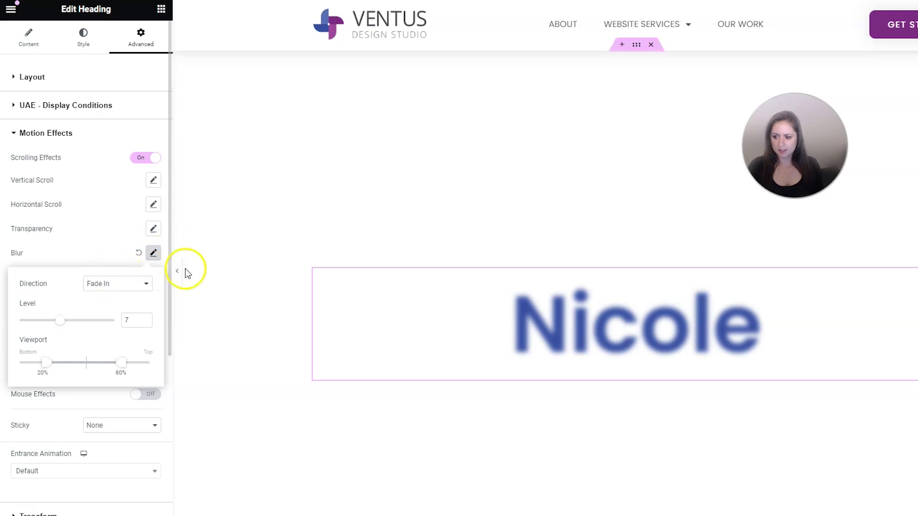
scroll(245, 273, "down", 5)
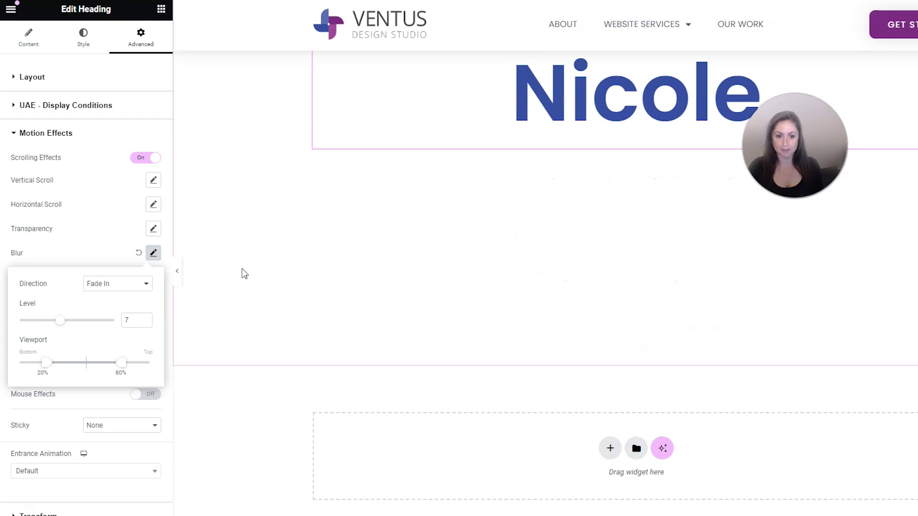
left_click(132, 281)
left_click(121, 306)
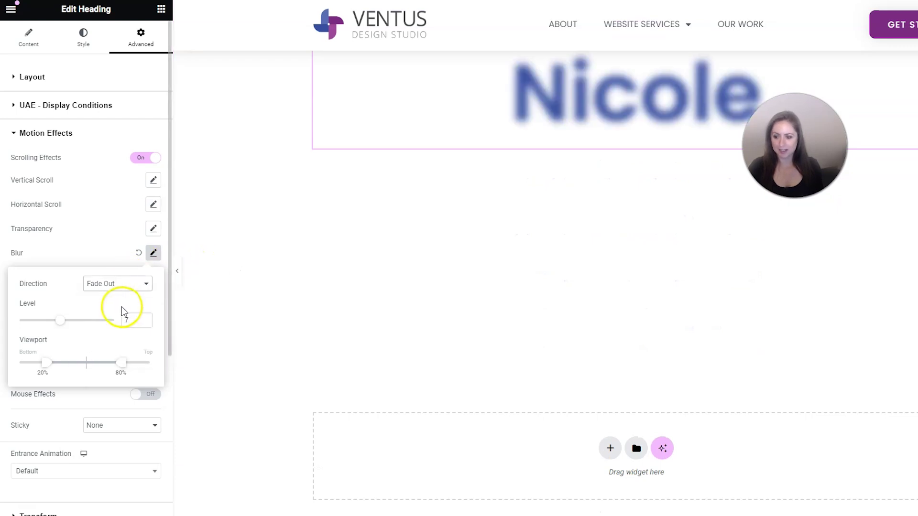
scroll(253, 278, "up", 5)
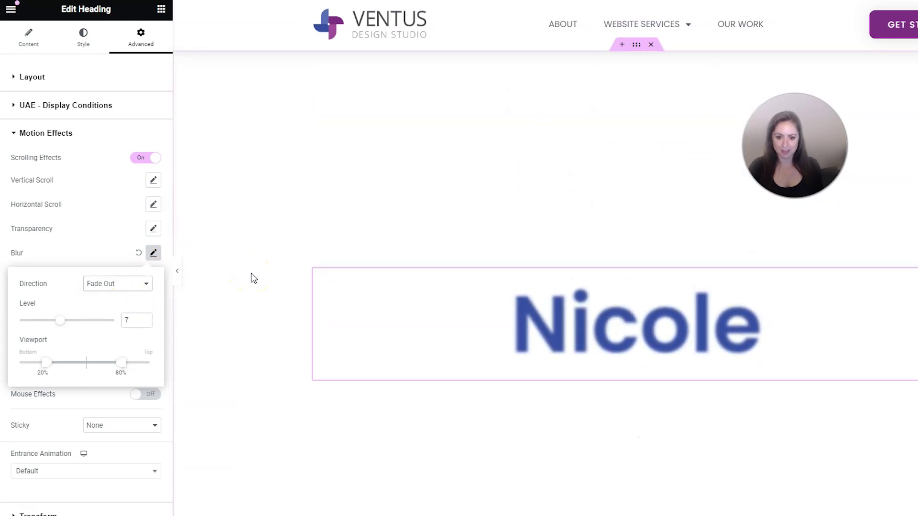
scroll(251, 277, "down", 5)
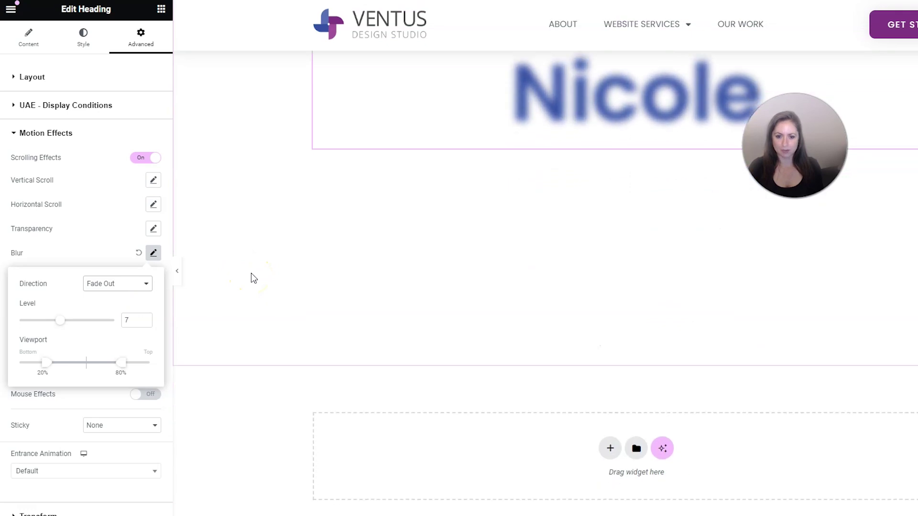
Replace Blur with a Rotate effect switched to To Right, preview it, then reset Rotate.
left_click(152, 280)
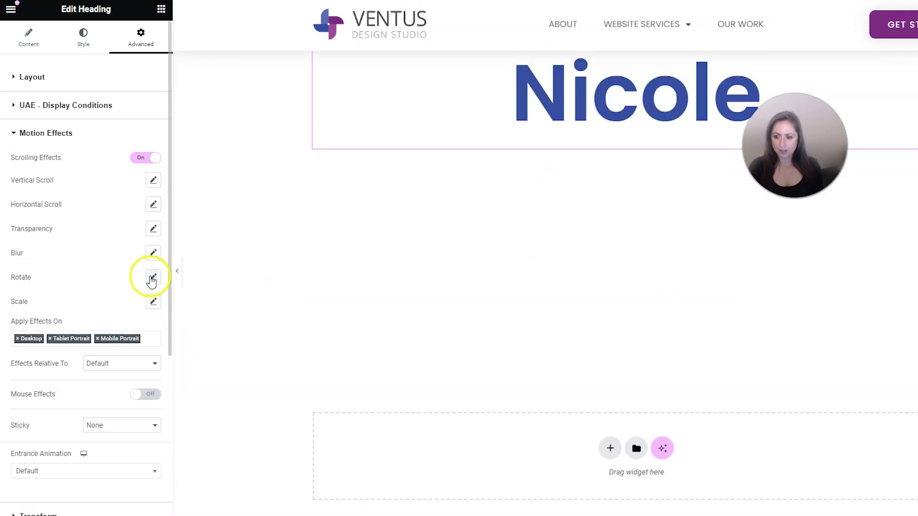
left_click(152, 280)
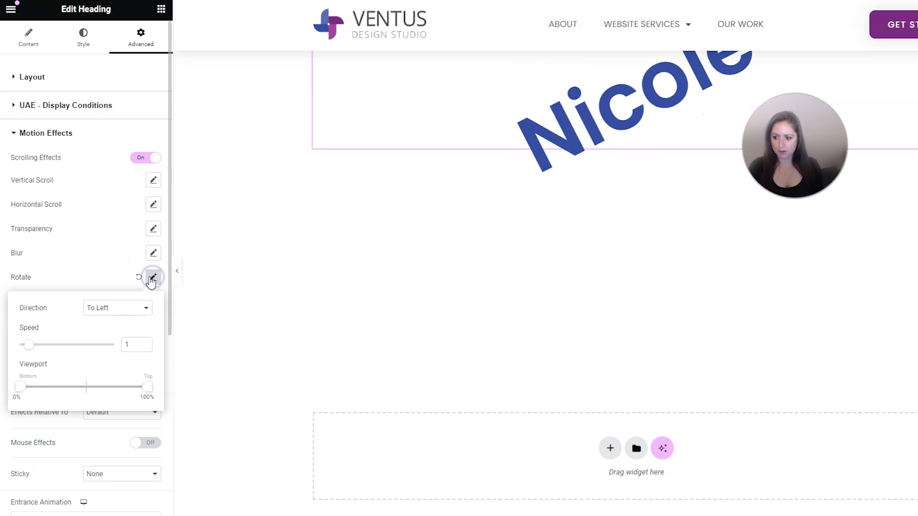
scroll(216, 298, "up", 5)
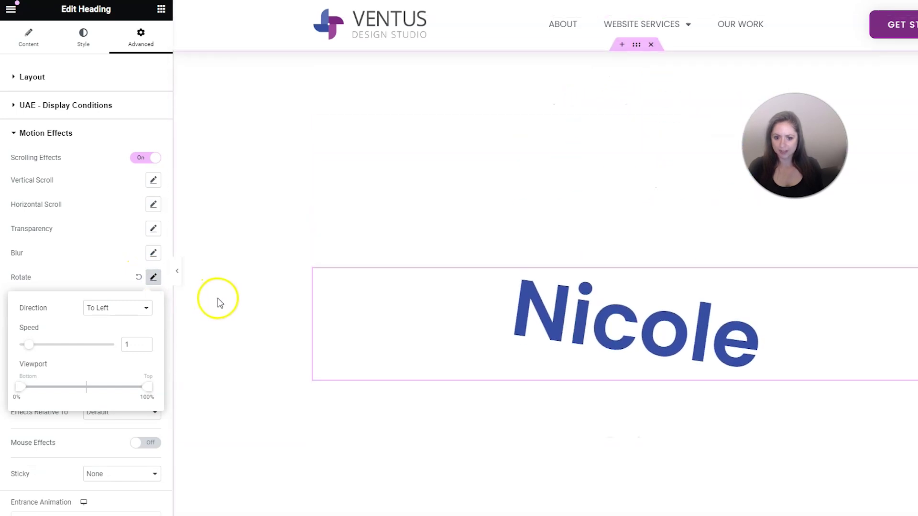
scroll(218, 300, "down", 3)
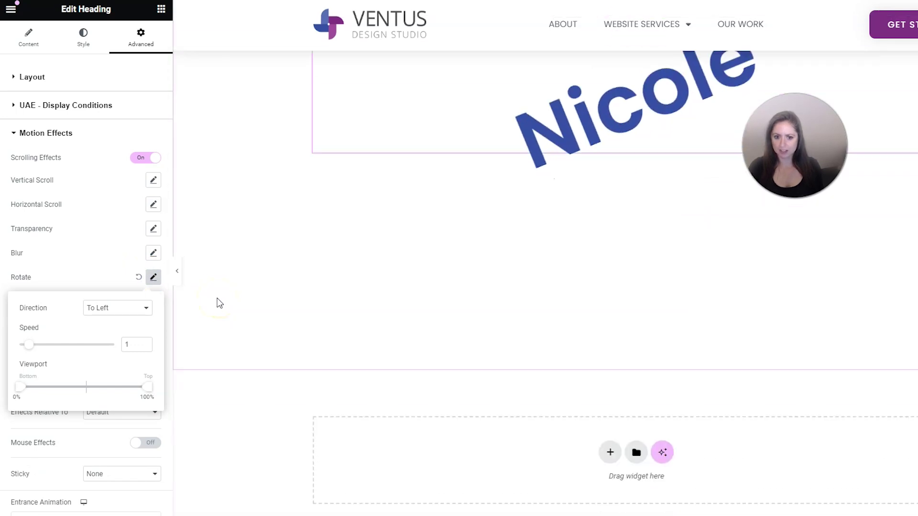
scroll(216, 303, "up", 5)
left_click(107, 308)
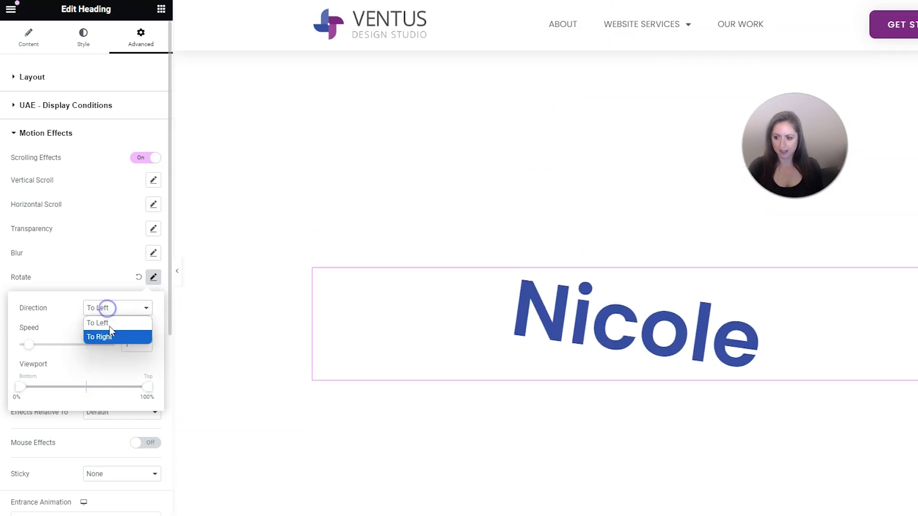
left_click(108, 337)
scroll(226, 317, "down", 4)
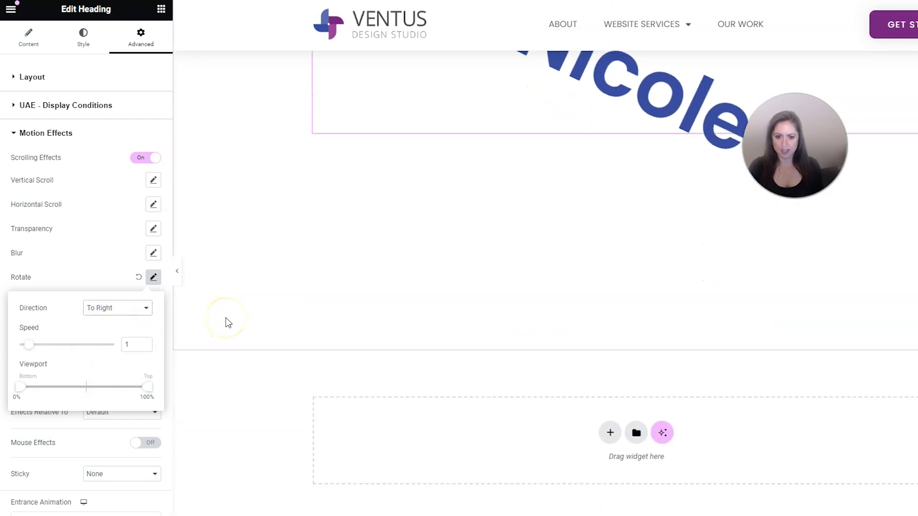
scroll(226, 319, "up", 4)
scroll(225, 318, "down", 4)
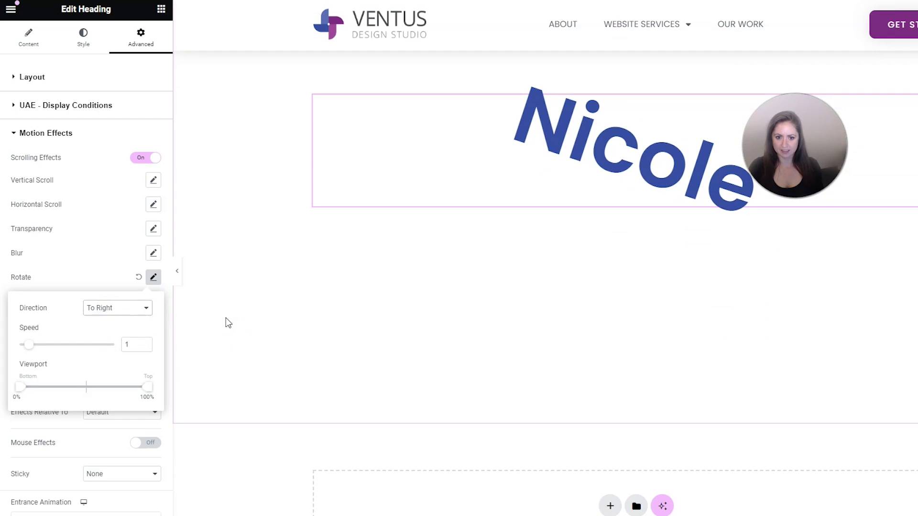
left_click(138, 276)
Clear Rotate and add a Scale scroll effect with direction Scale Down instead of Scale Up.
left_click(136, 277)
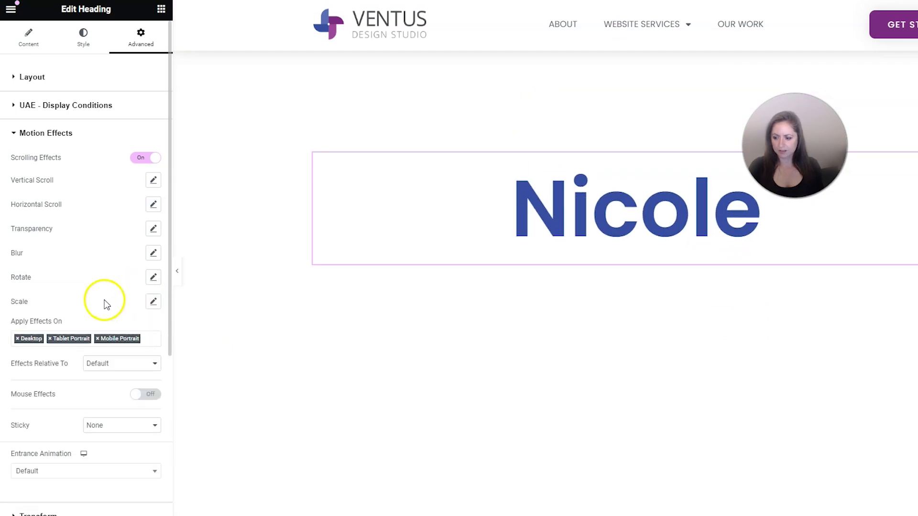
left_click(153, 302)
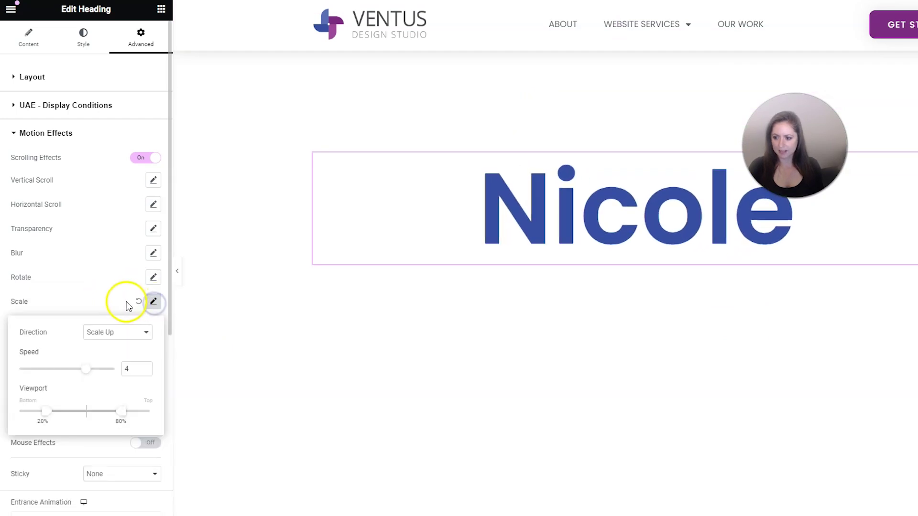
scroll(226, 298, "up", 2)
scroll(226, 297, "down", 5)
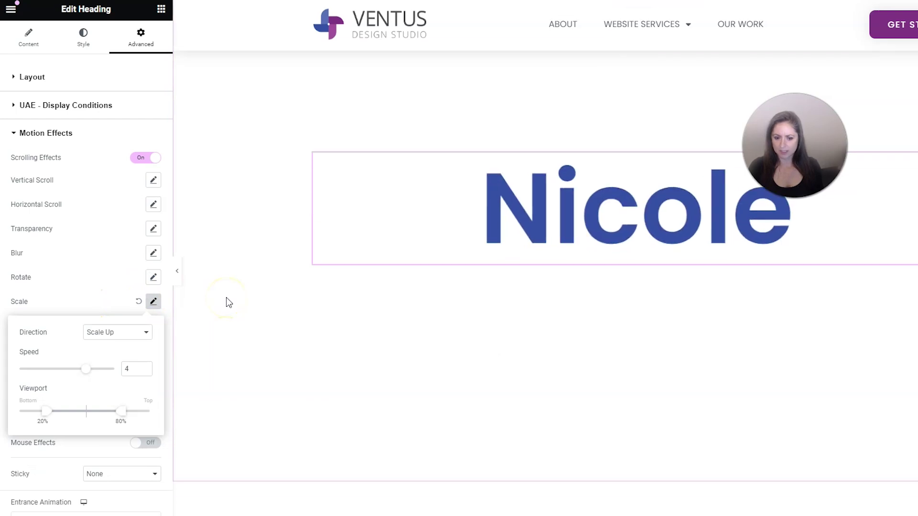
scroll(226, 298, "up", 5)
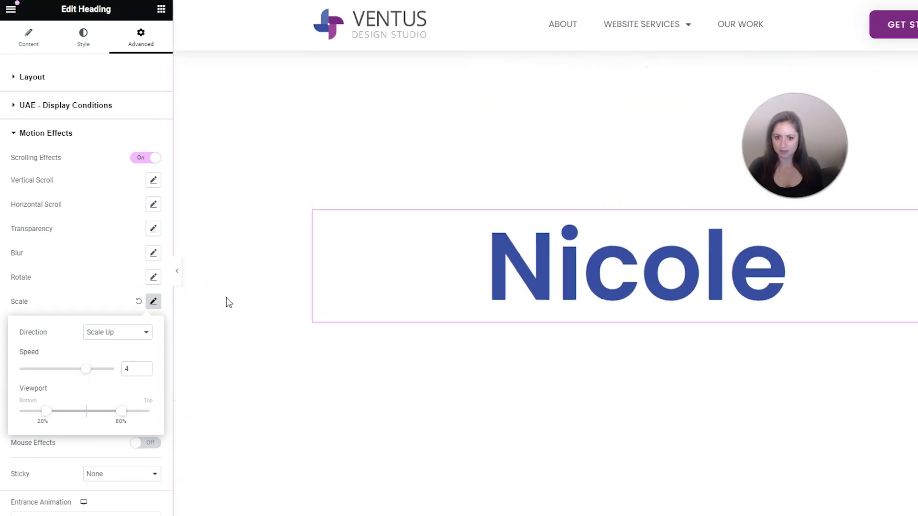
left_click(117, 332)
left_click(117, 352)
scroll(237, 356, "down", 5)
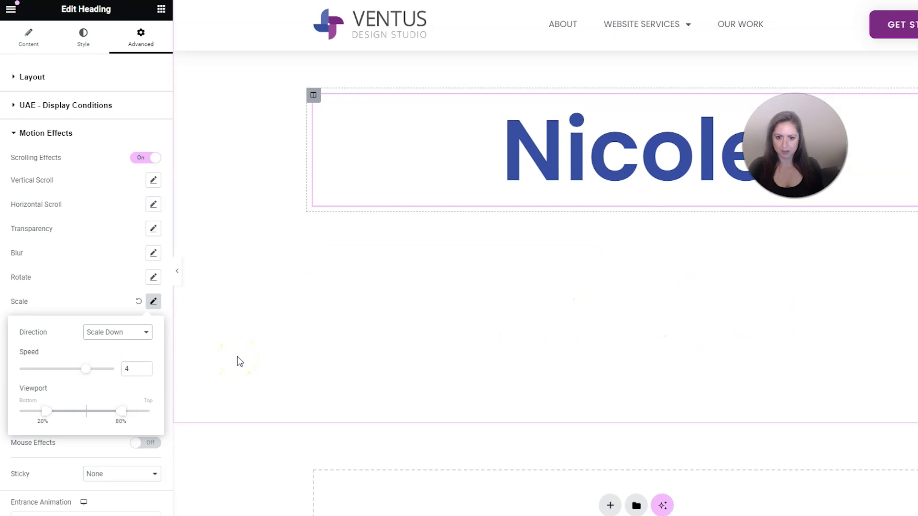
Turn off Scrolling Effects and switch Mouse Effects on for the Nicole heading.
scroll(237, 357, "up", 2)
left_click(142, 162)
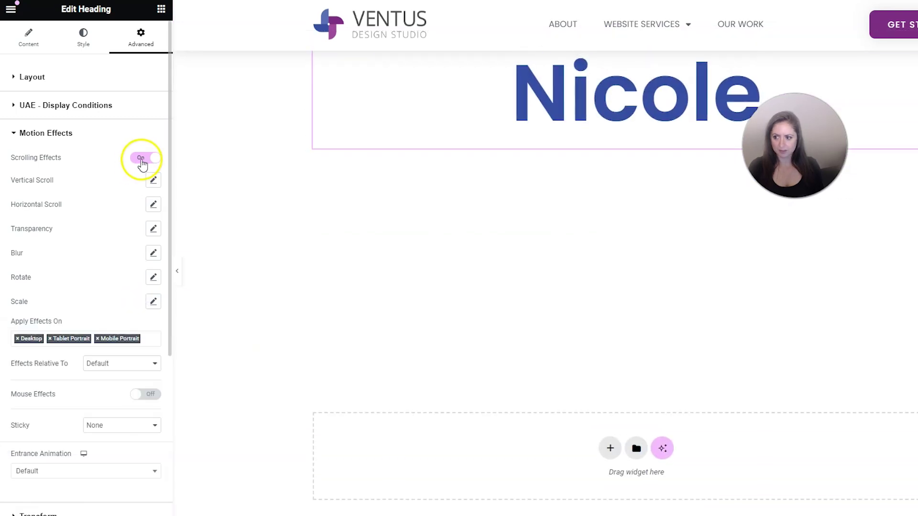
left_click(142, 160)
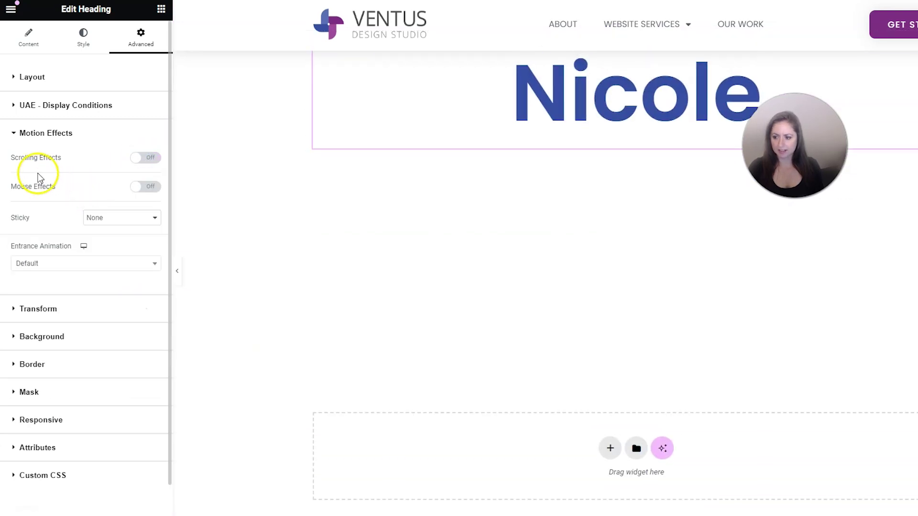
scroll(256, 274, "up", 5)
left_click(146, 186)
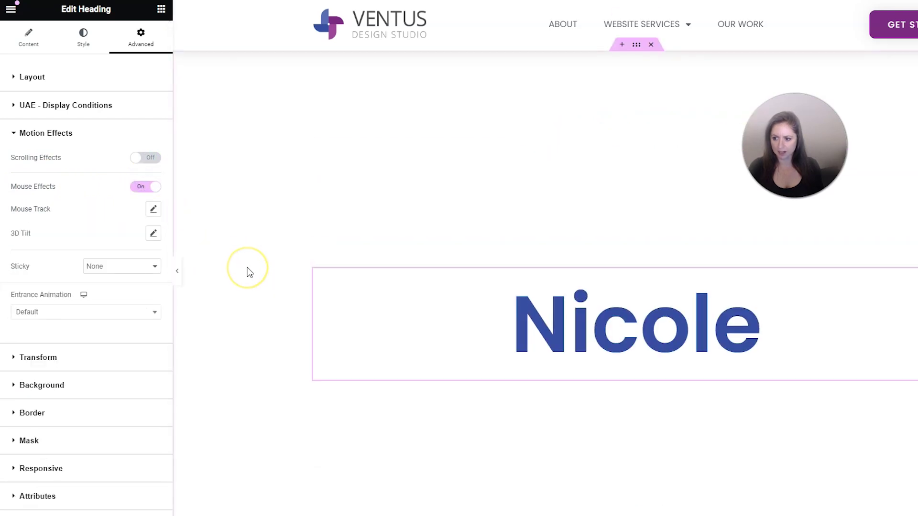
Set the Mouse Track direction to Direct and bring up the 3D Tilt settings (Direct, speed 4).
left_click(154, 213)
left_click(154, 212)
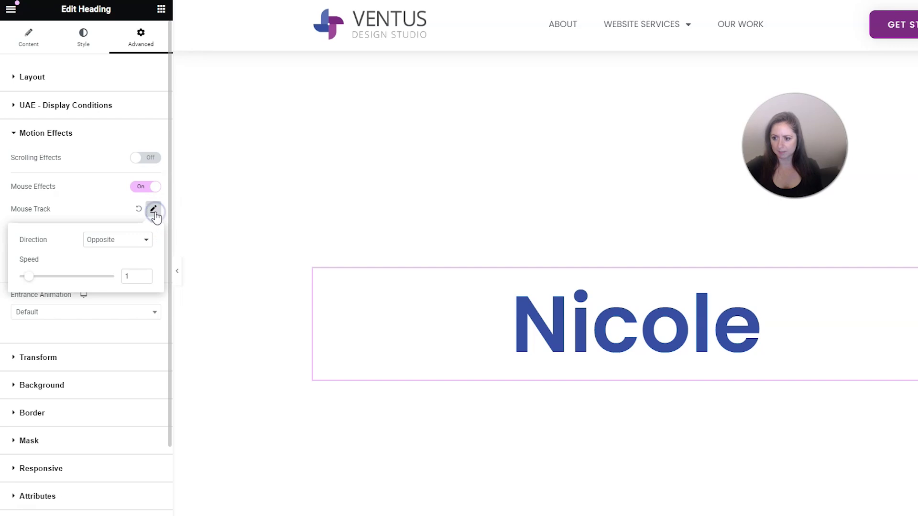
left_click(105, 240)
left_click(135, 239)
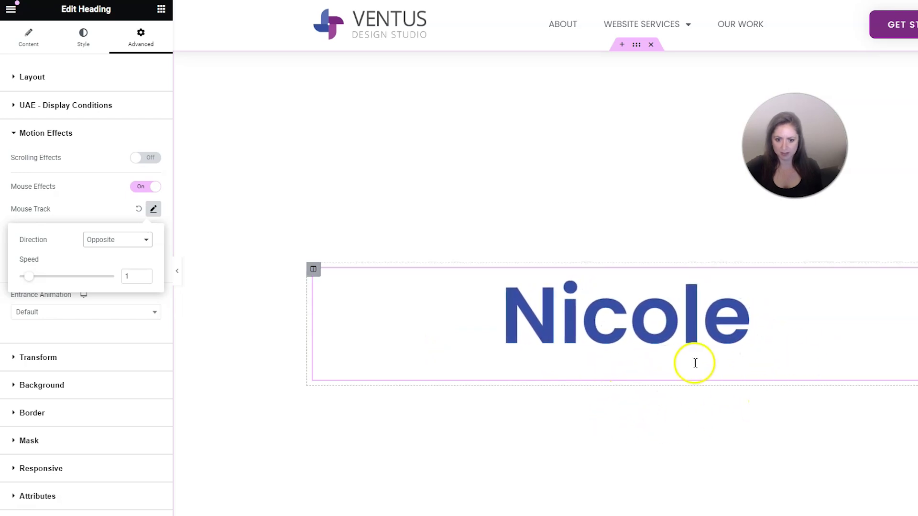
left_click(117, 240)
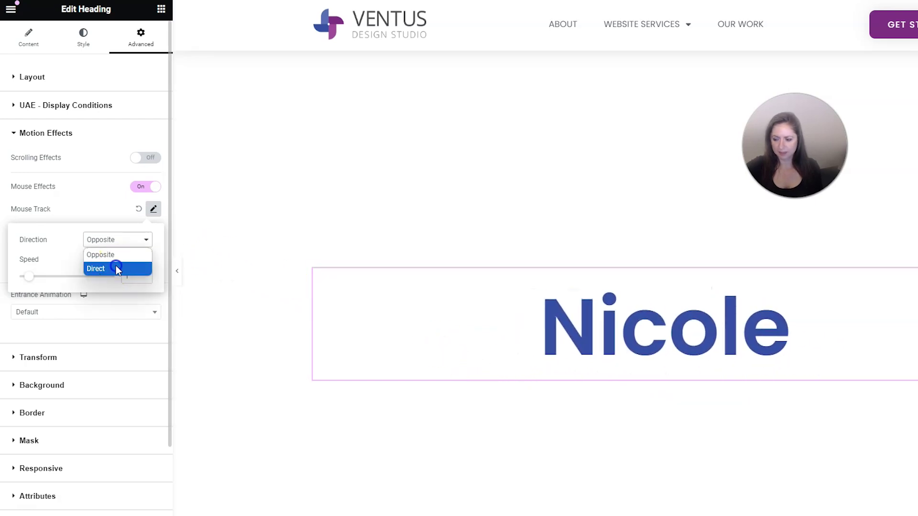
left_click(115, 265)
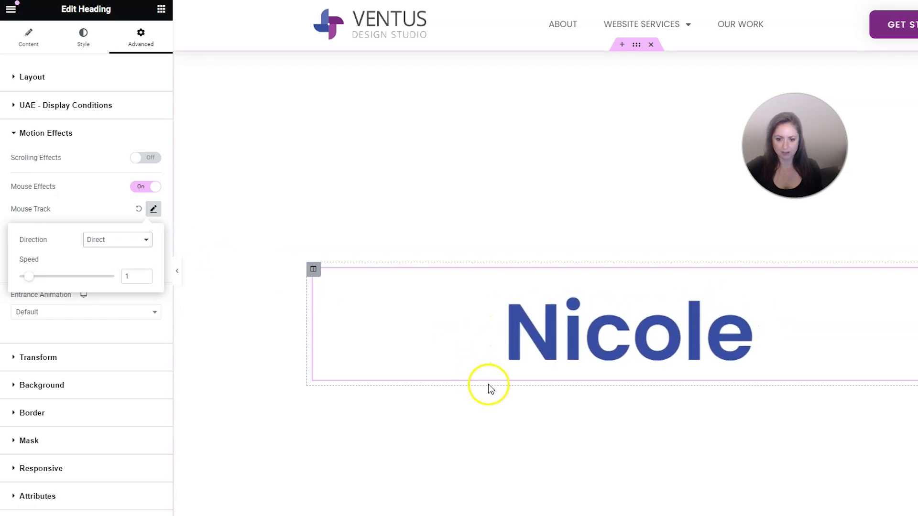
left_click(153, 209)
left_click(153, 232)
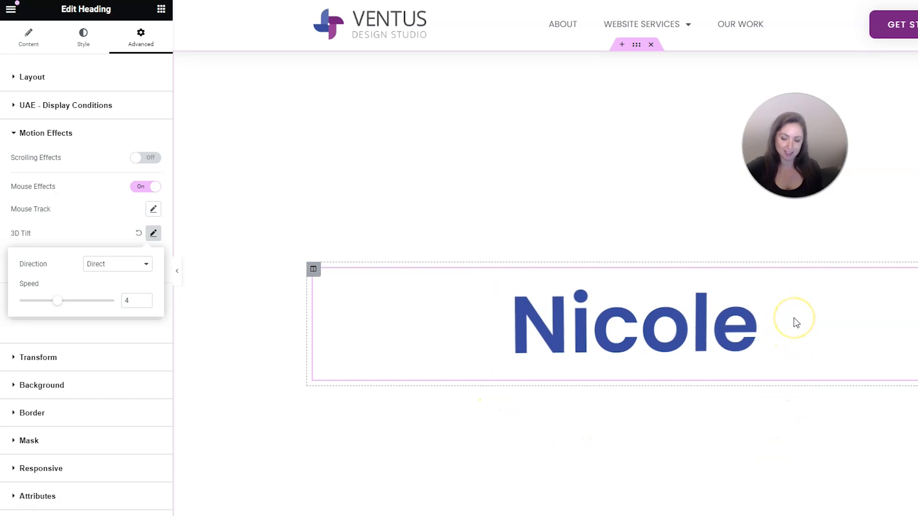
Reset 3D Tilt, turn Mouse Effects off, and set the entrance animation to Fade In Down.
left_click(137, 232)
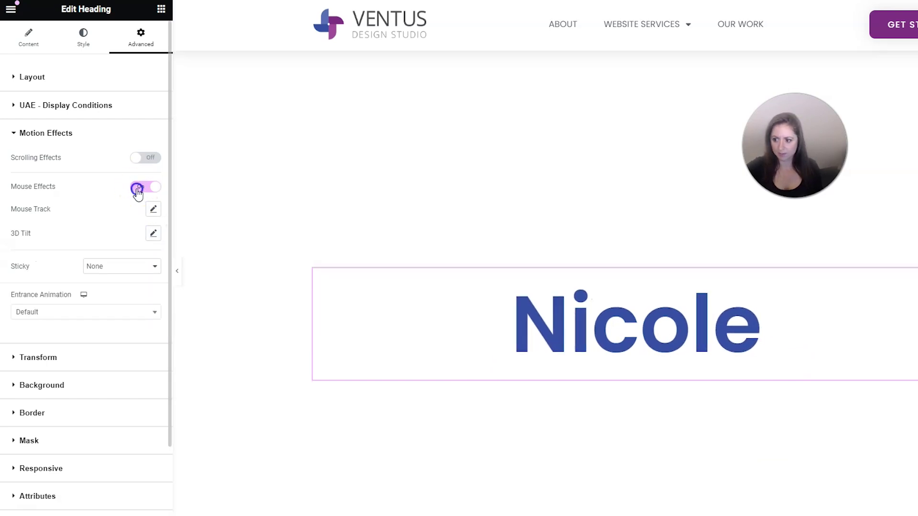
left_click(138, 189)
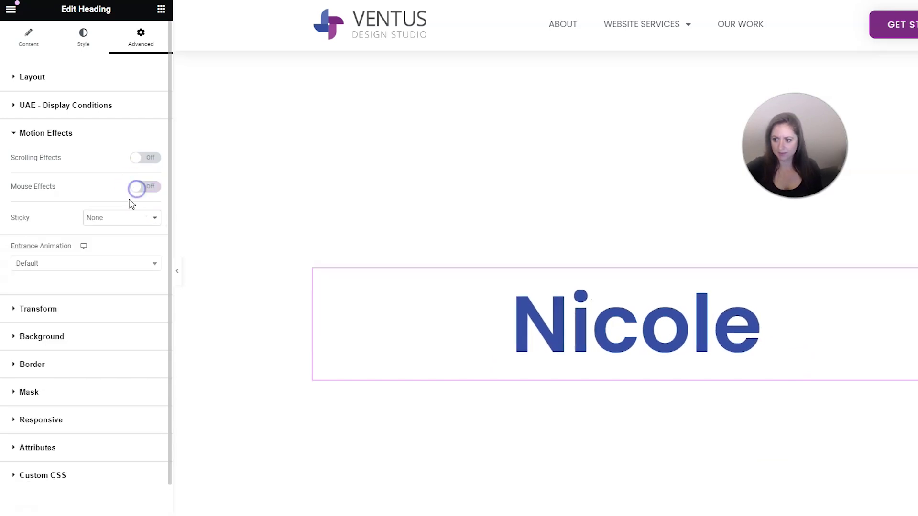
left_click(93, 268)
left_click(80, 323)
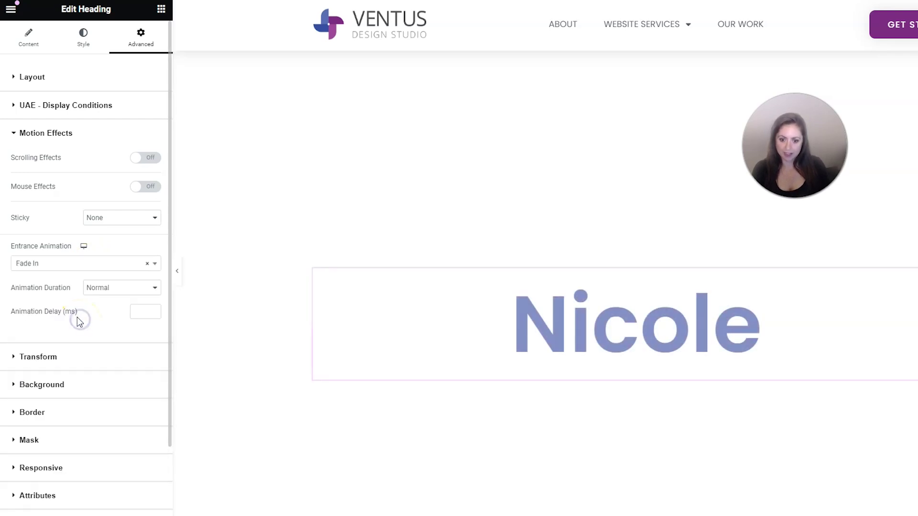
left_click(73, 264)
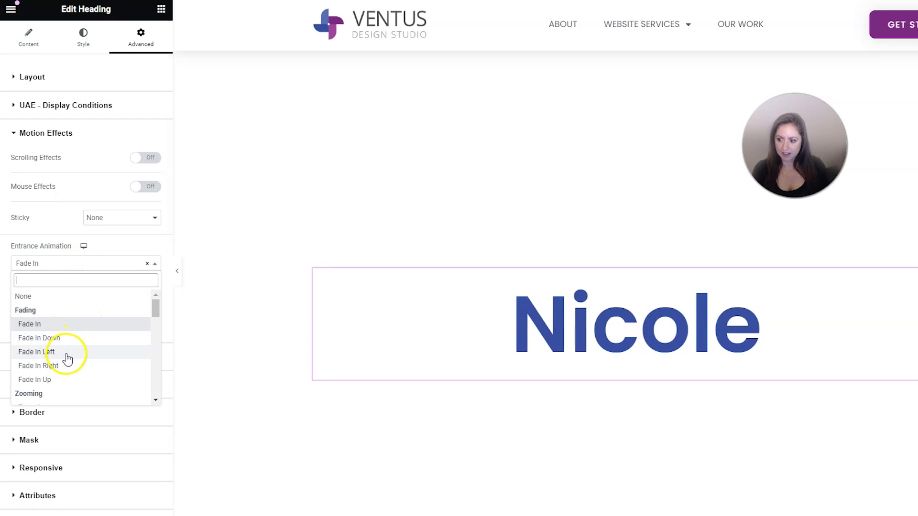
left_click(72, 378)
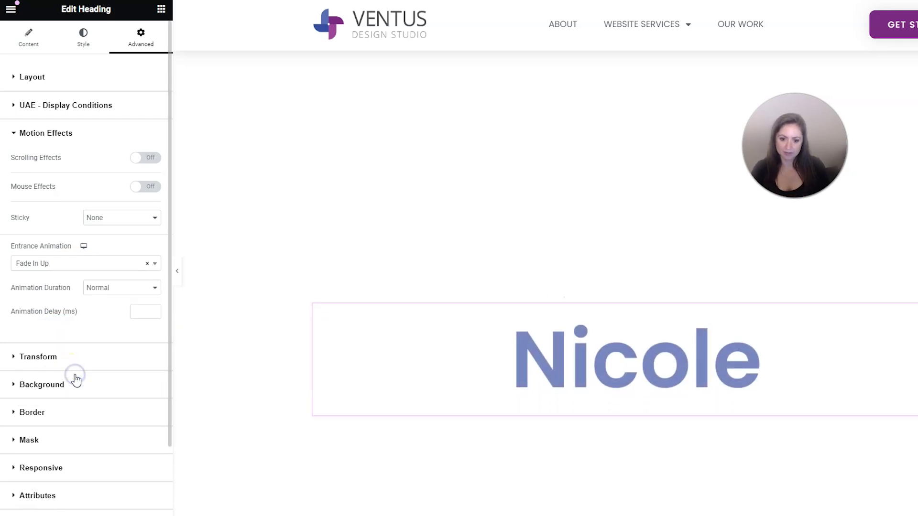
left_click(110, 264)
left_click(79, 337)
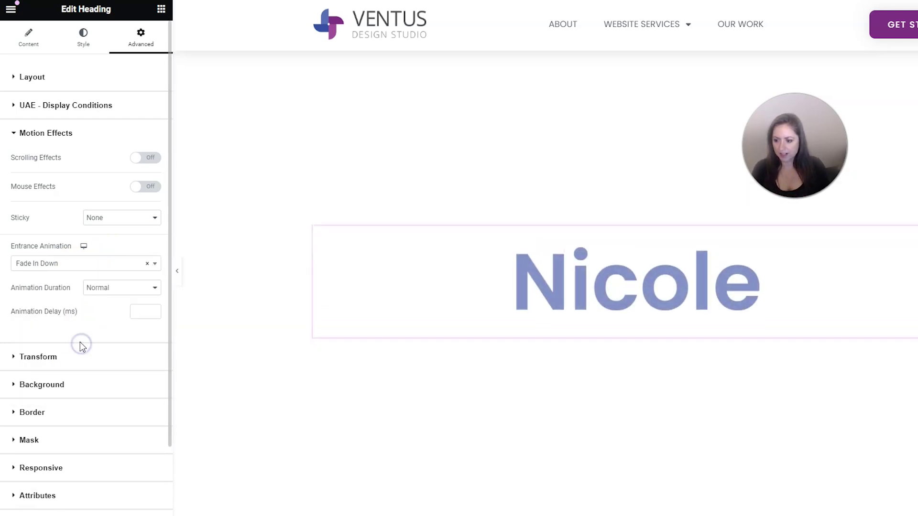
Try Slow then Fast Animation Duration and edit the animation delay value.
left_click(100, 294)
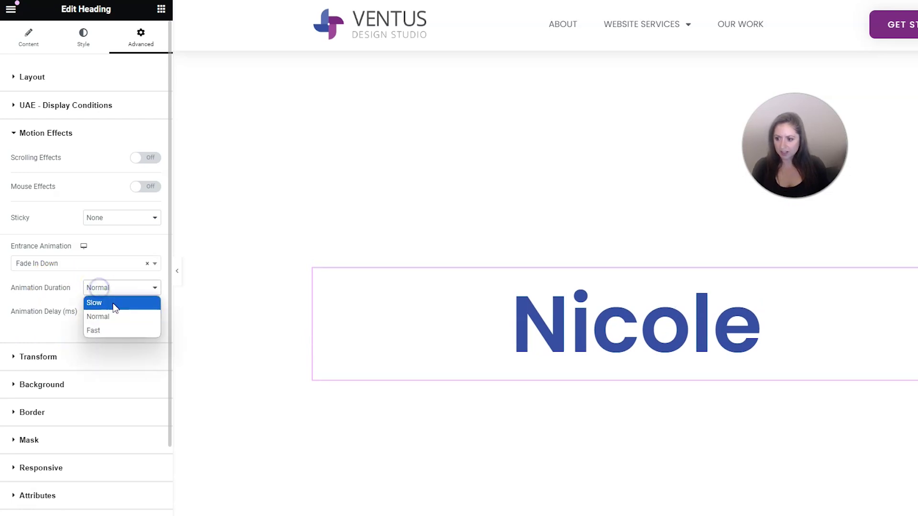
left_click(111, 302)
left_click(108, 289)
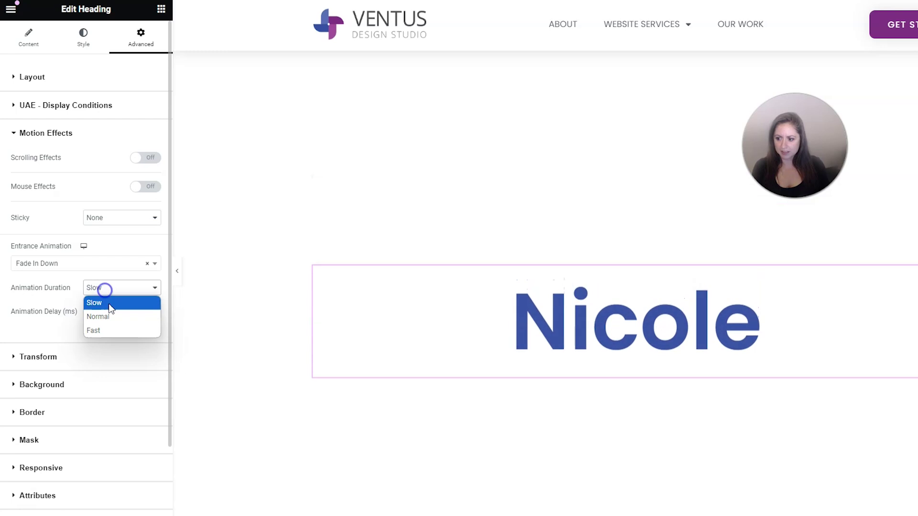
left_click(109, 328)
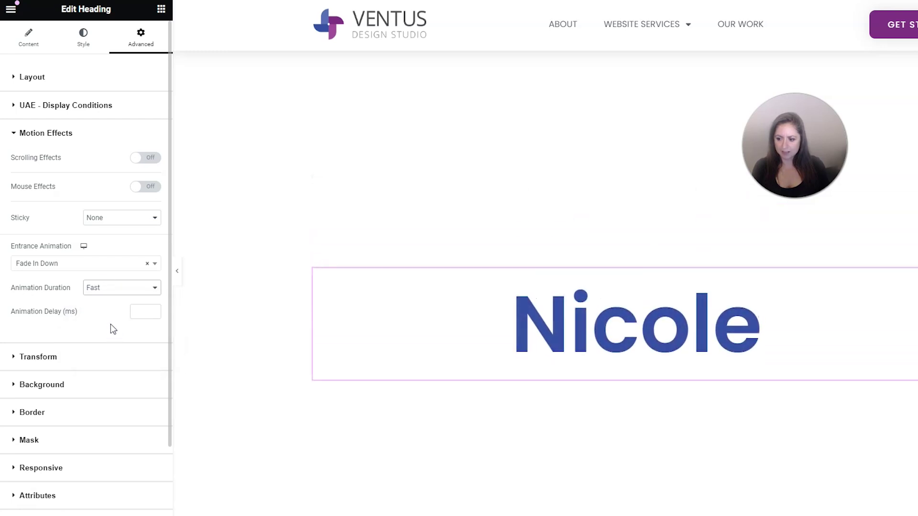
left_click(135, 310)
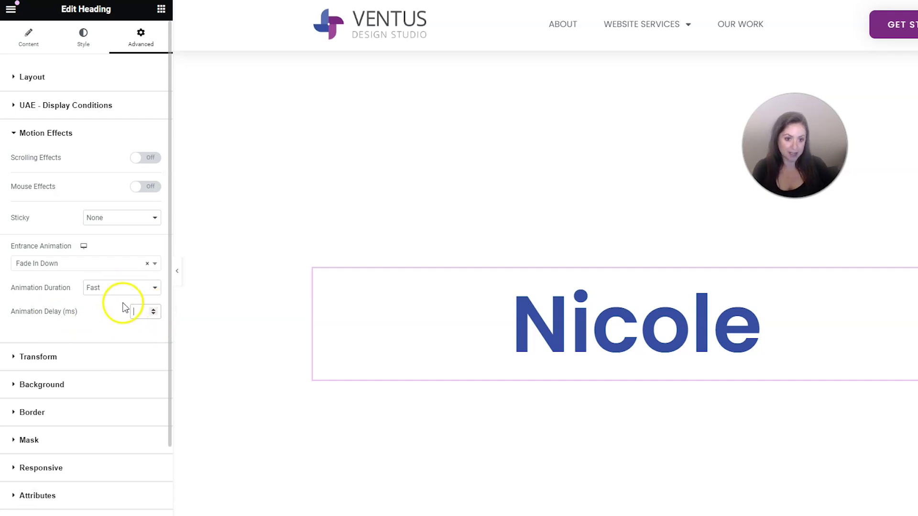
left_click(117, 287)
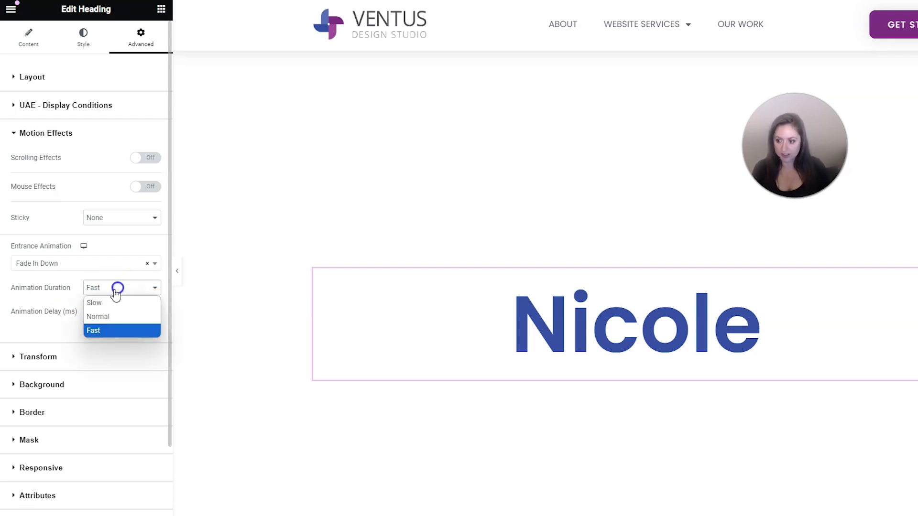
Reset the animation duration to Normal and preview the Zoom In entrance animation.
left_click(122, 316)
left_click(72, 264)
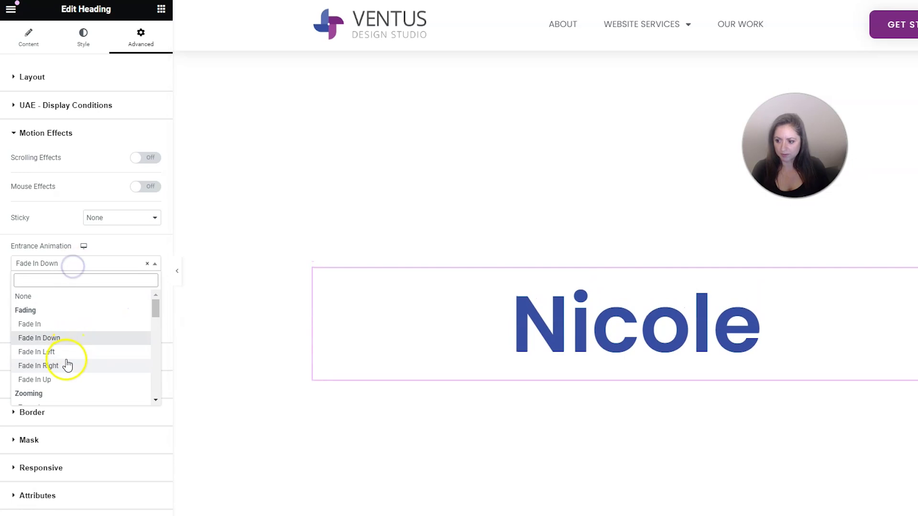
scroll(56, 378, "down", 2)
scroll(62, 356, "up", 2)
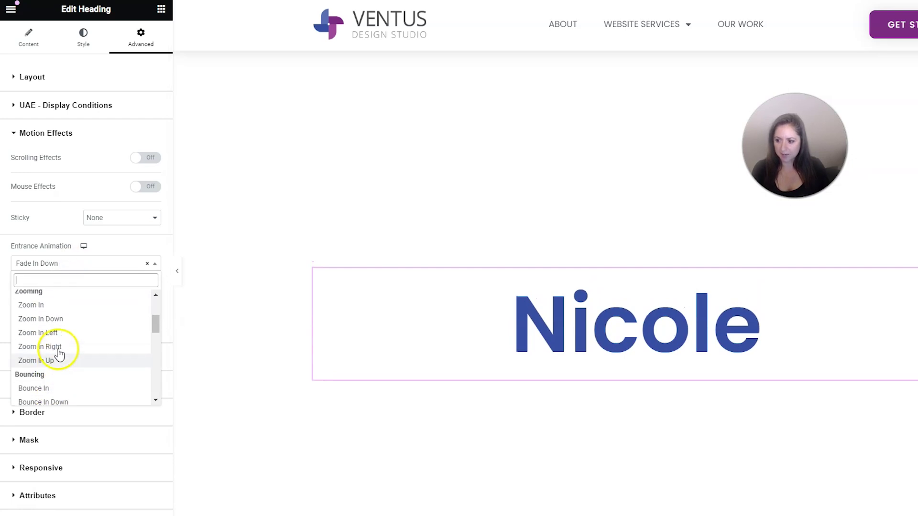
left_click(61, 350)
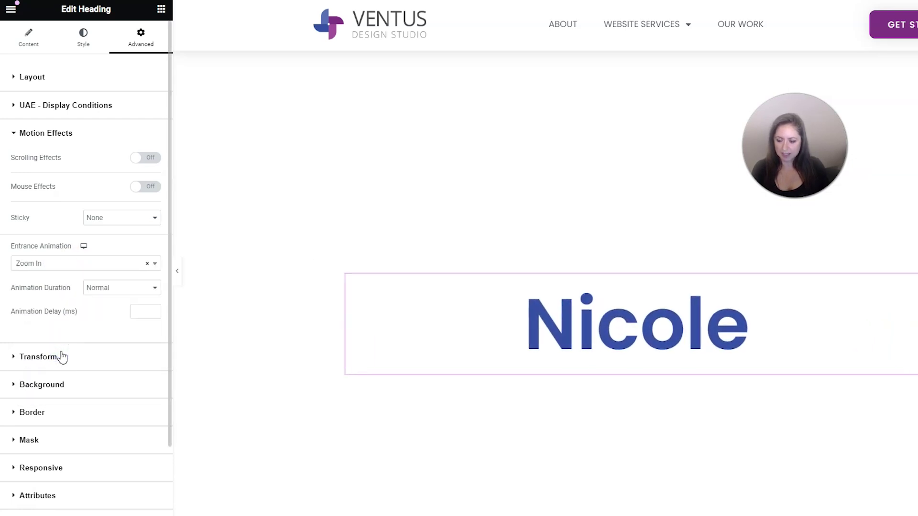
Preview the Bounce In, Bounce In Left and Bounce In Right entrance animations.
left_click(87, 266)
scroll(76, 343, "down", 1)
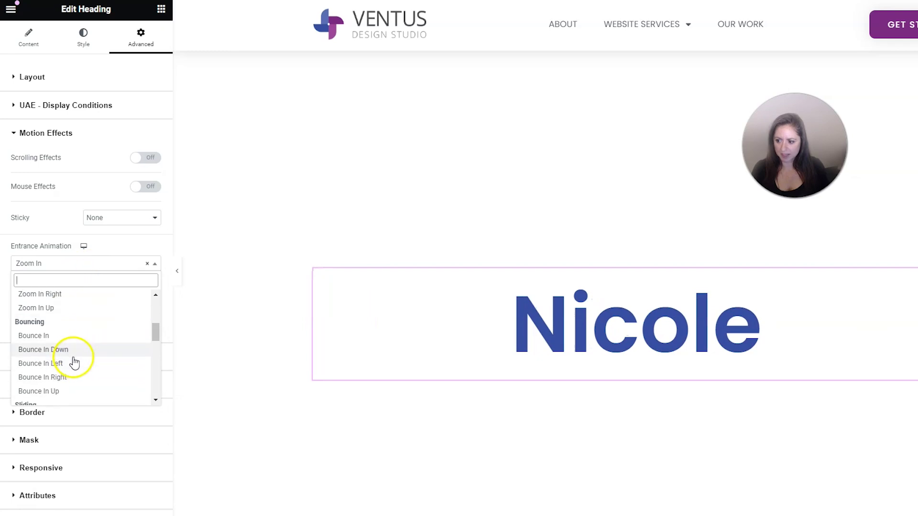
left_click(74, 337)
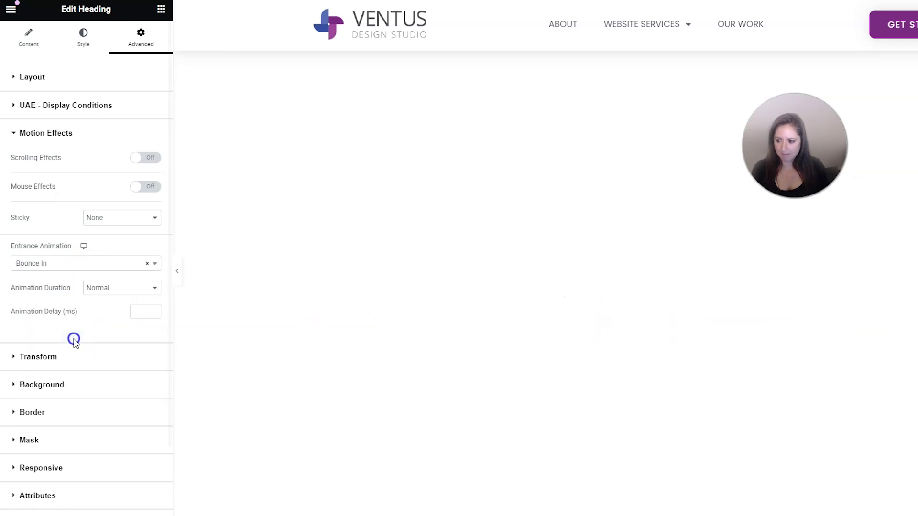
left_click(89, 272)
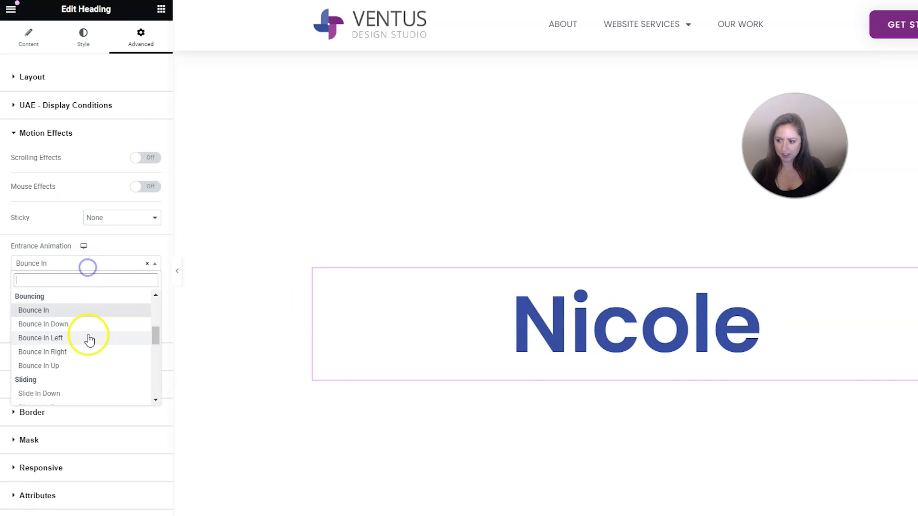
left_click(80, 339)
left_click(92, 266)
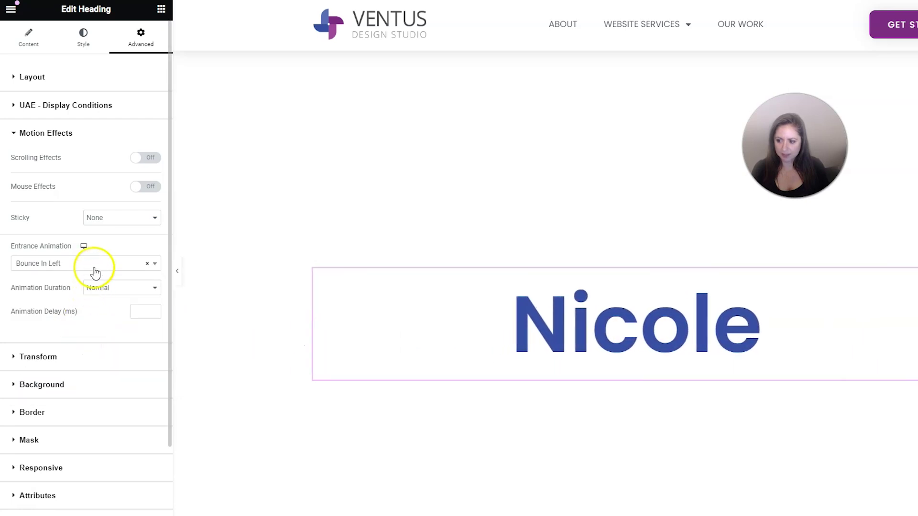
left_click(81, 330)
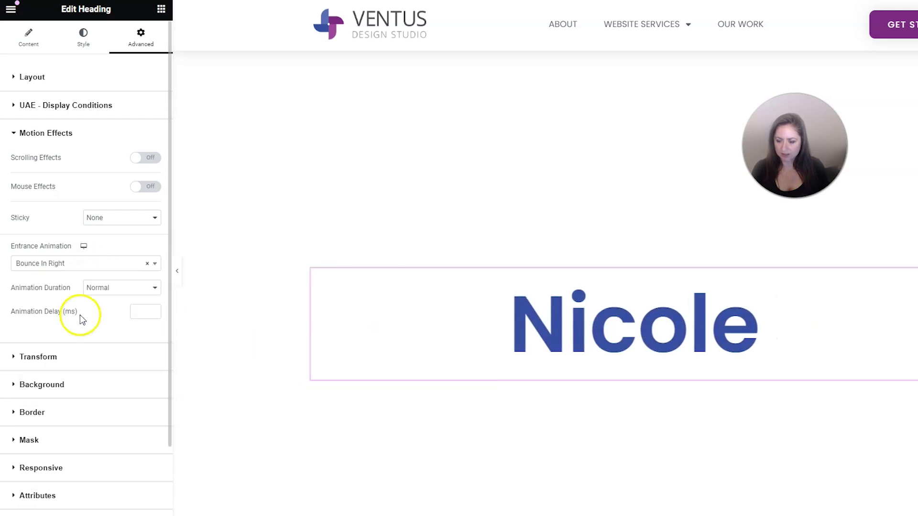
Preview Slide In Down and Slide In Right, then settle on Rotate In.
left_click(81, 263)
scroll(76, 337, "up", 1)
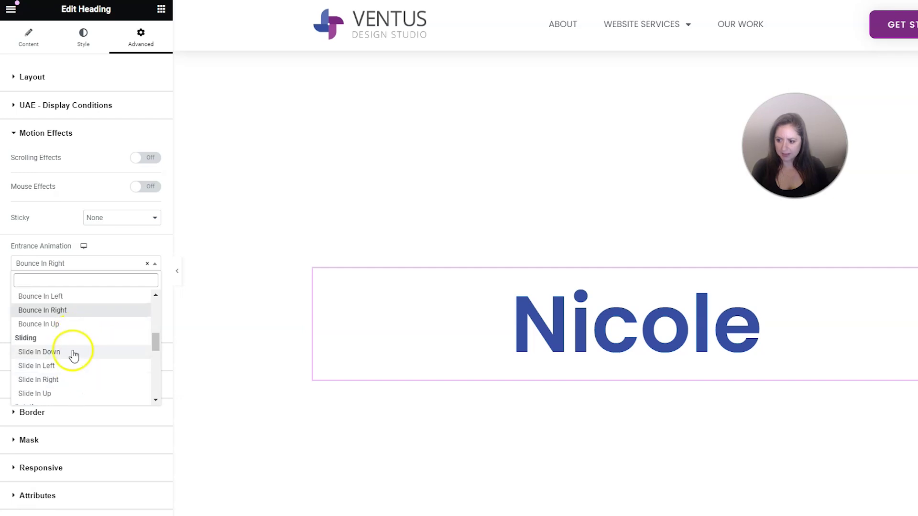
left_click(72, 353)
left_click(69, 263)
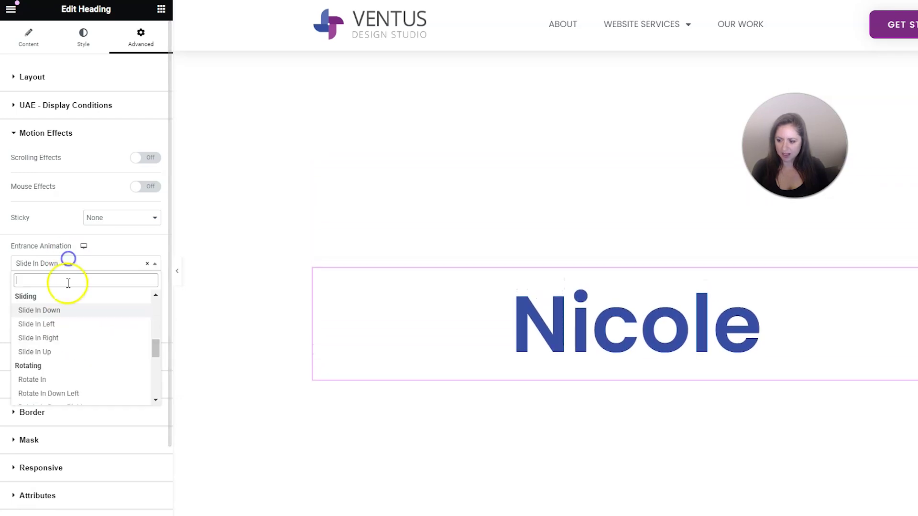
left_click(64, 340)
left_click(58, 269)
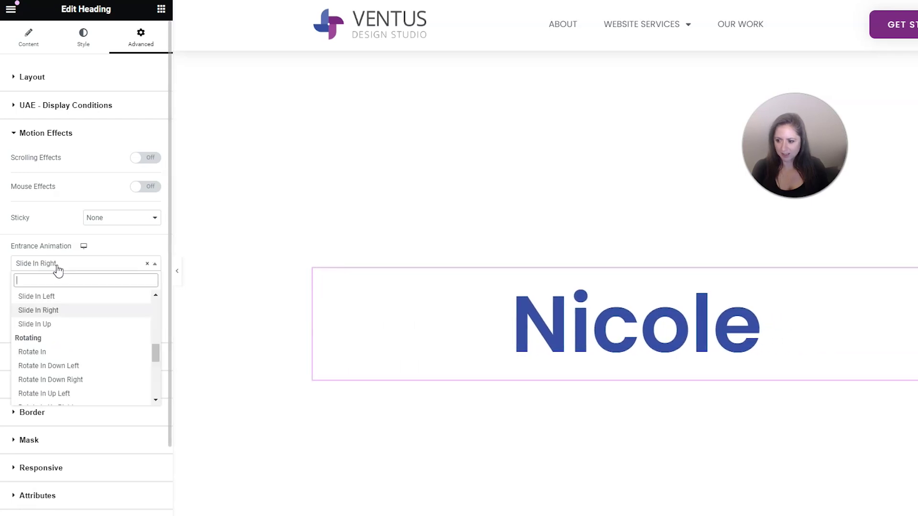
left_click(70, 357)
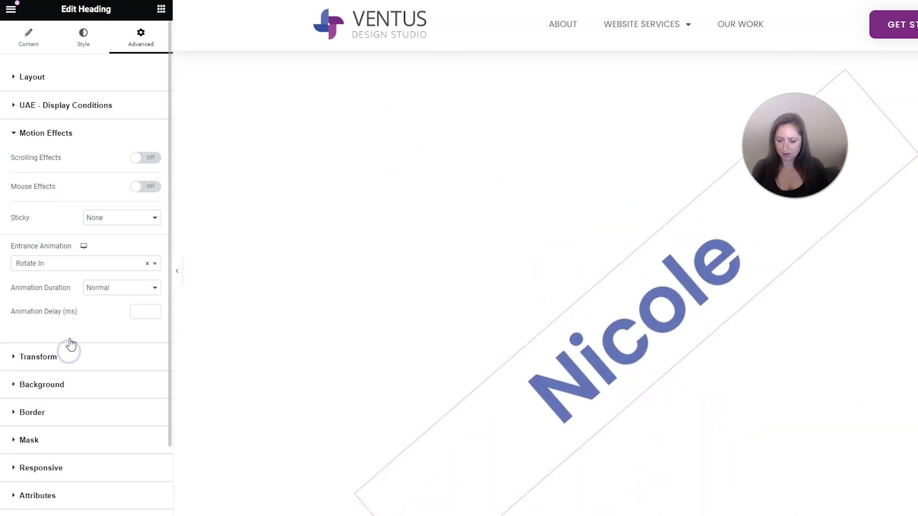
left_click(82, 268)
Preview the Bounce, Flash, Pulse and Rubber Band entrance animations on the heading.
scroll(77, 341, "down", 1)
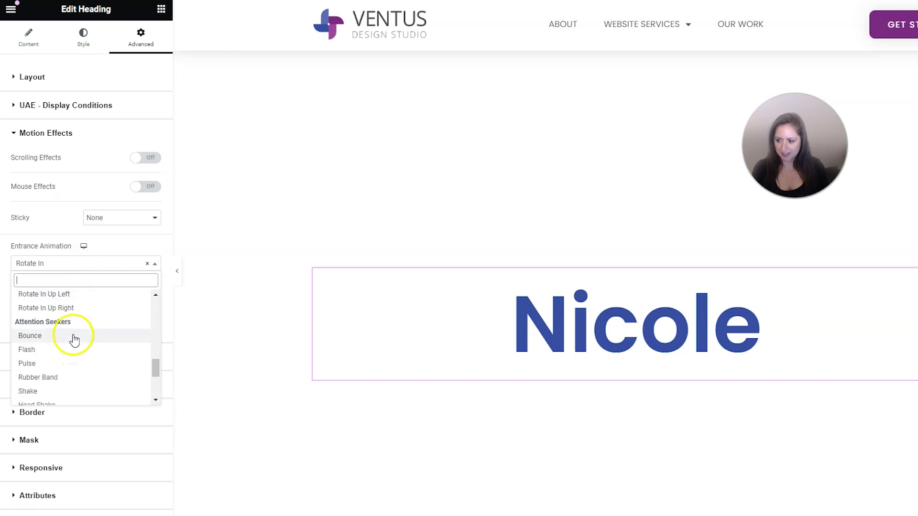
scroll(64, 381, "down", 2)
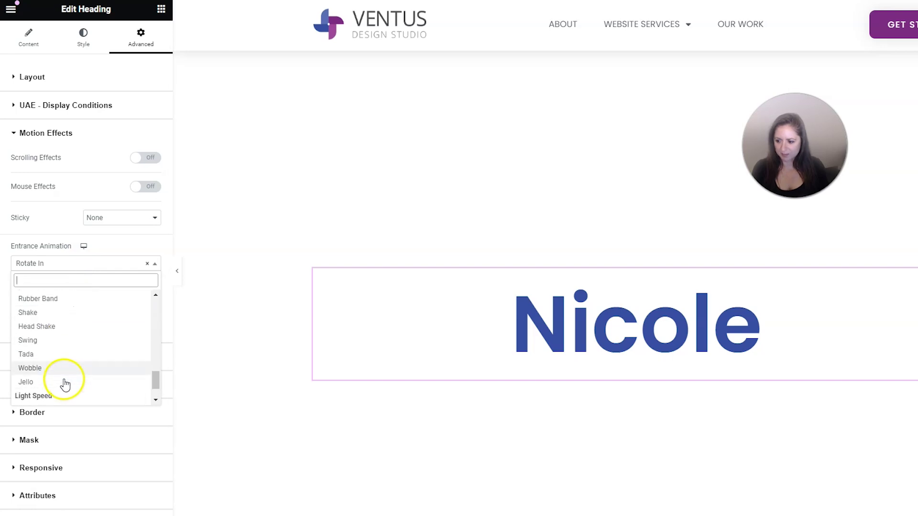
scroll(65, 368, "up", 2)
left_click(66, 333)
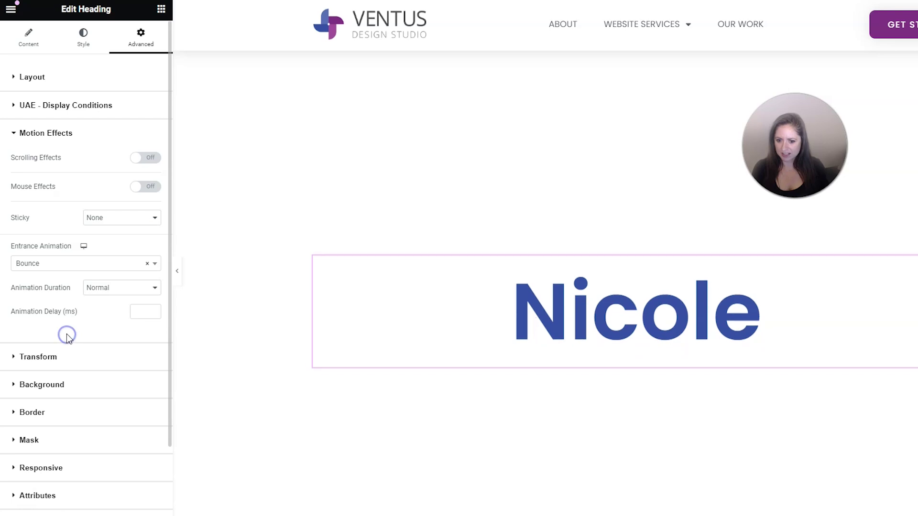
left_click(77, 264)
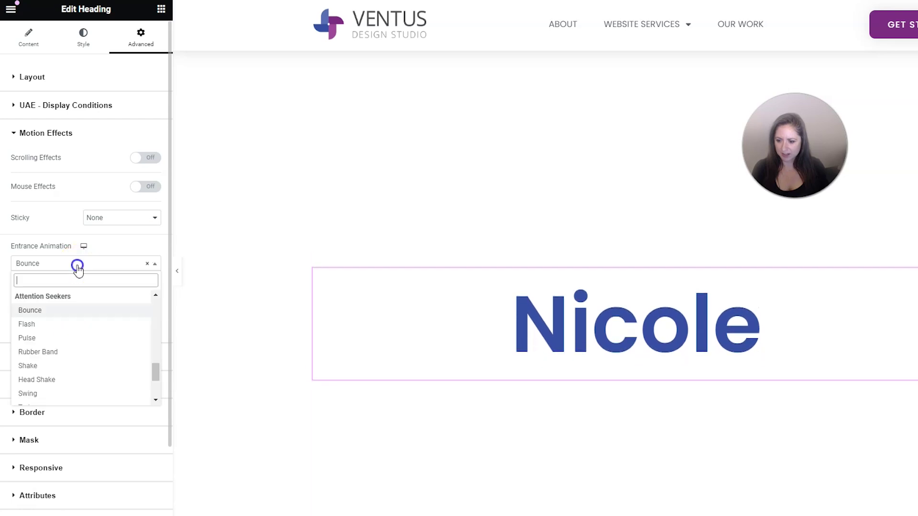
left_click(69, 325)
left_click(76, 267)
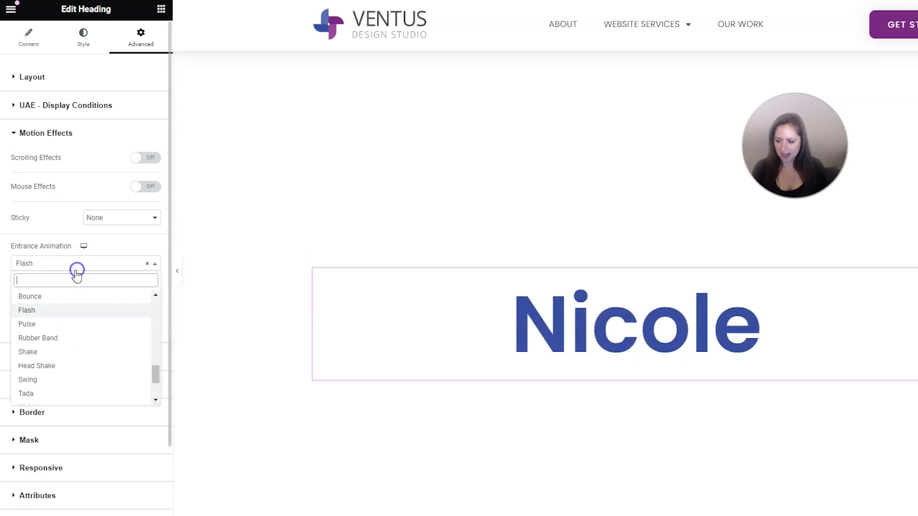
left_click(66, 327)
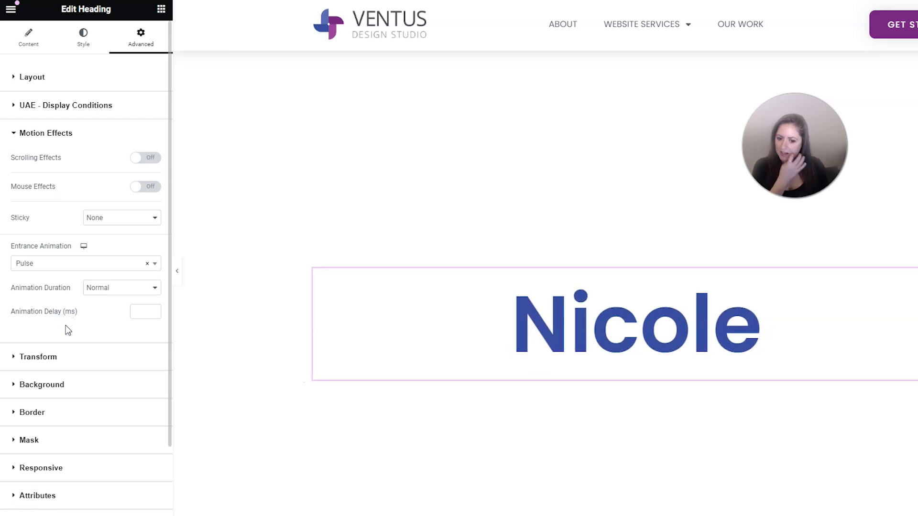
left_click(57, 268)
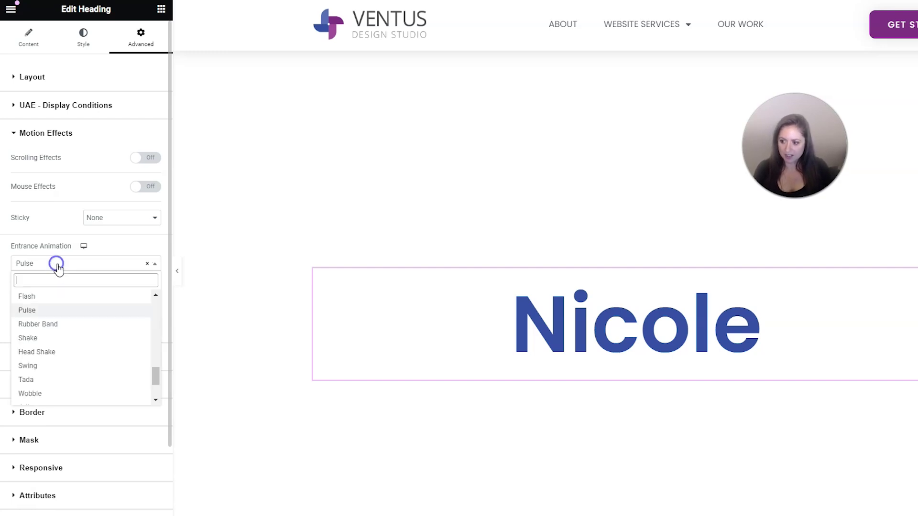
left_click(70, 324)
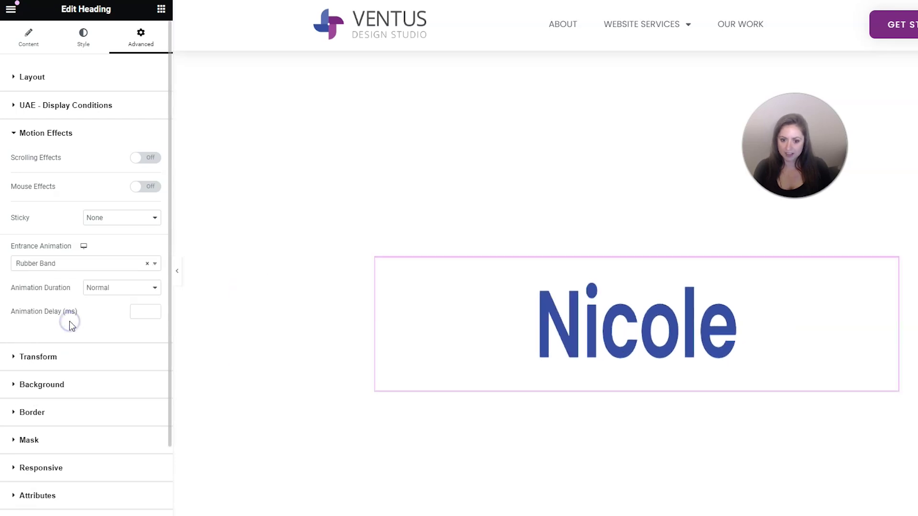
Preview the Shake, Head Shake, Swing, Tada and Wobble entrance animations.
left_click(69, 270)
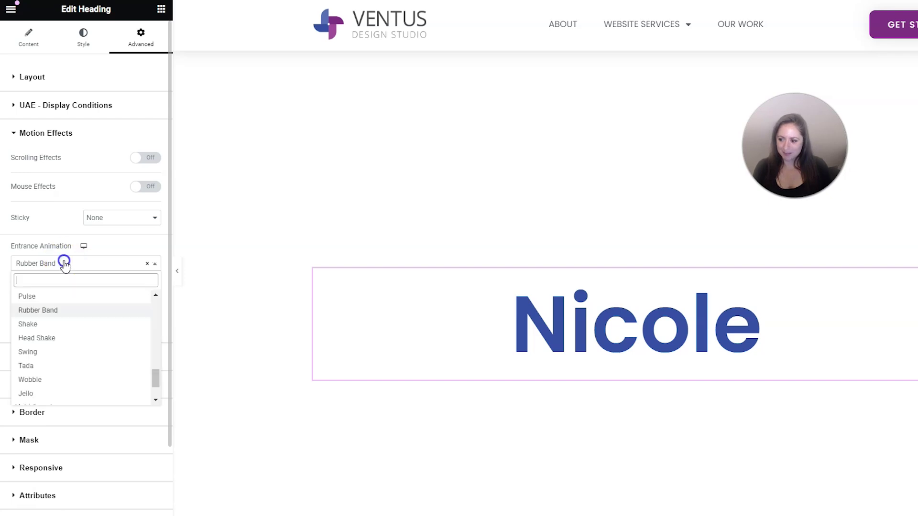
left_click(47, 325)
left_click(70, 266)
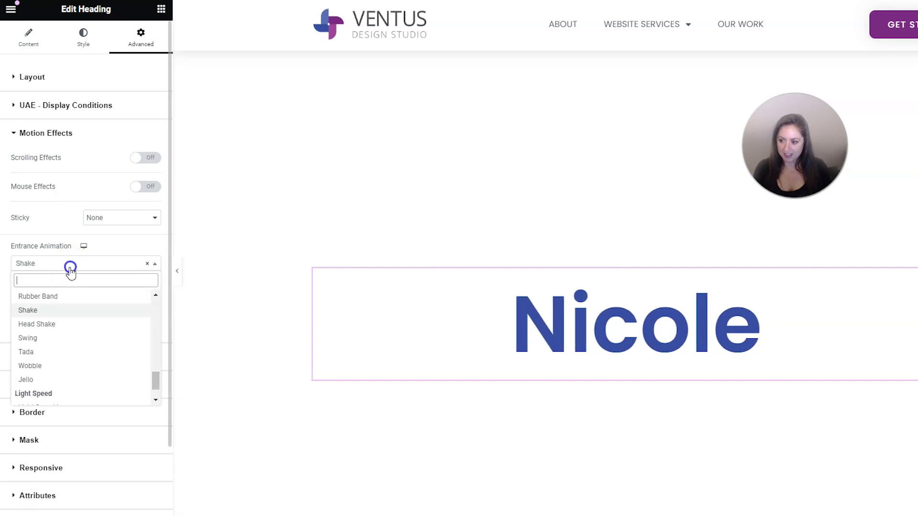
left_click(64, 325)
left_click(68, 263)
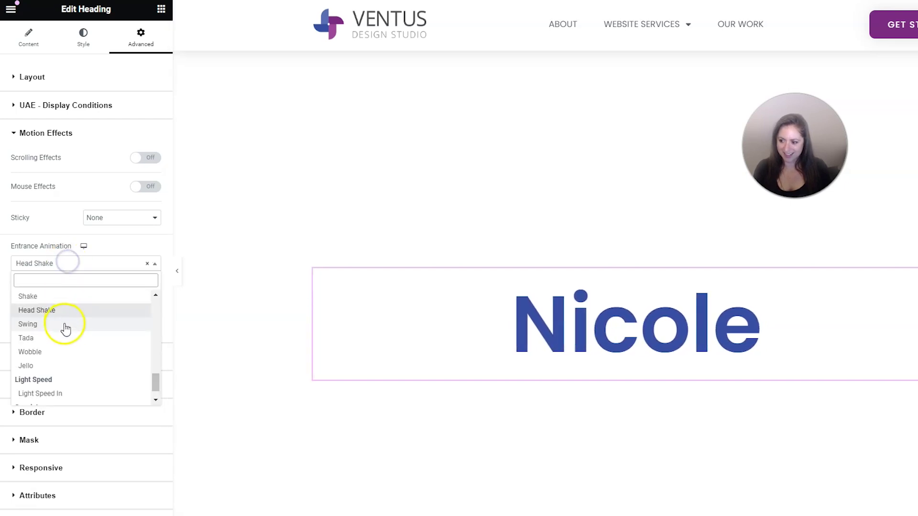
left_click(65, 329)
left_click(70, 263)
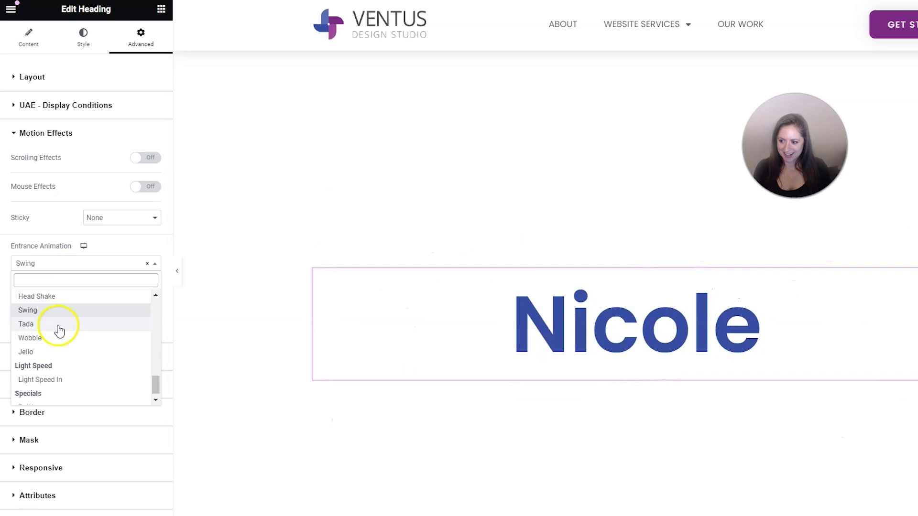
left_click(58, 325)
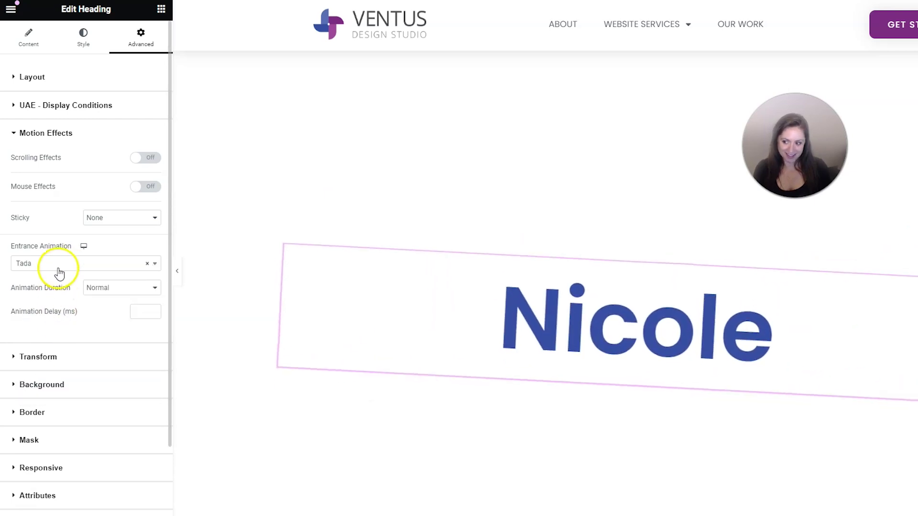
left_click(58, 266)
left_click(57, 329)
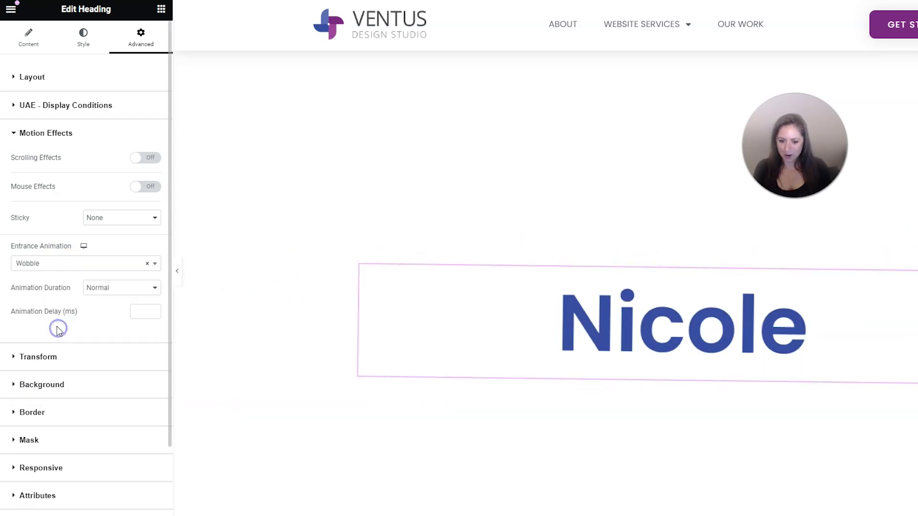
Preview Jello, Light Speed In and Roll In, then clear the entrance animation to Default.
left_click(67, 268)
left_click(63, 342)
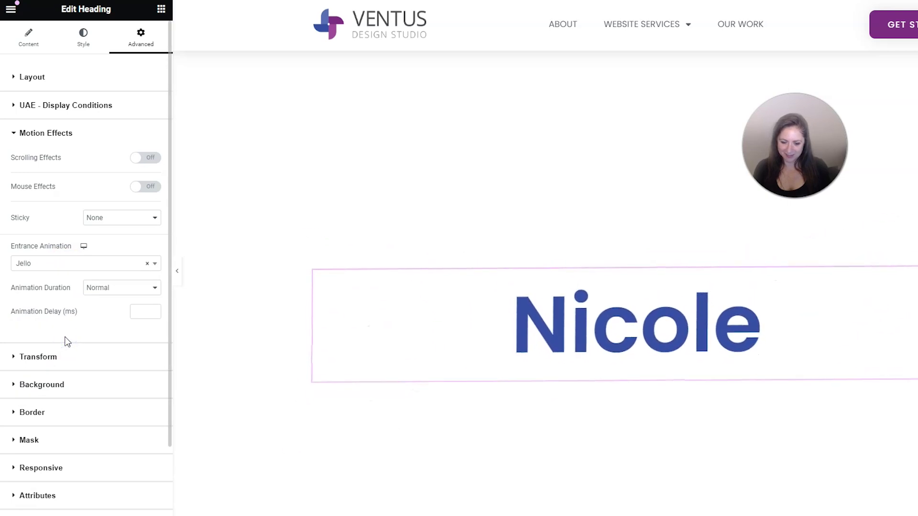
left_click(62, 263)
left_click(55, 372)
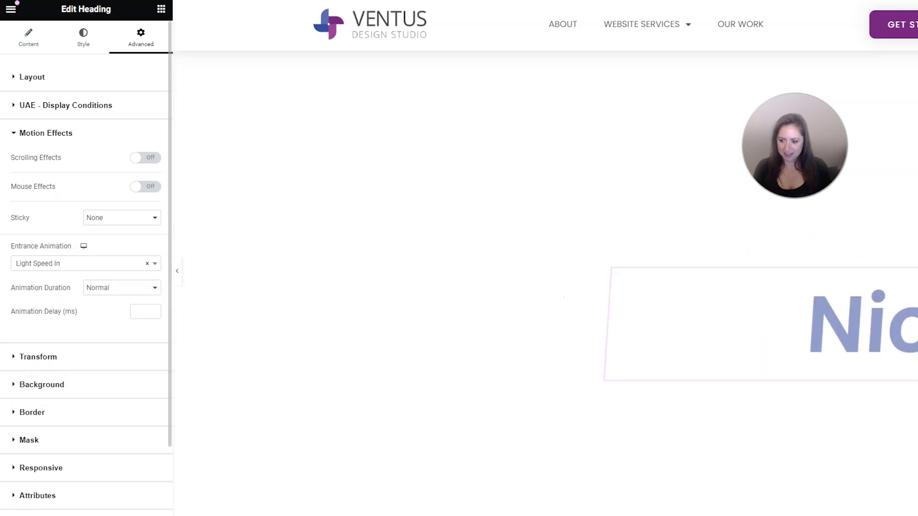
left_click(91, 264)
left_click(39, 398)
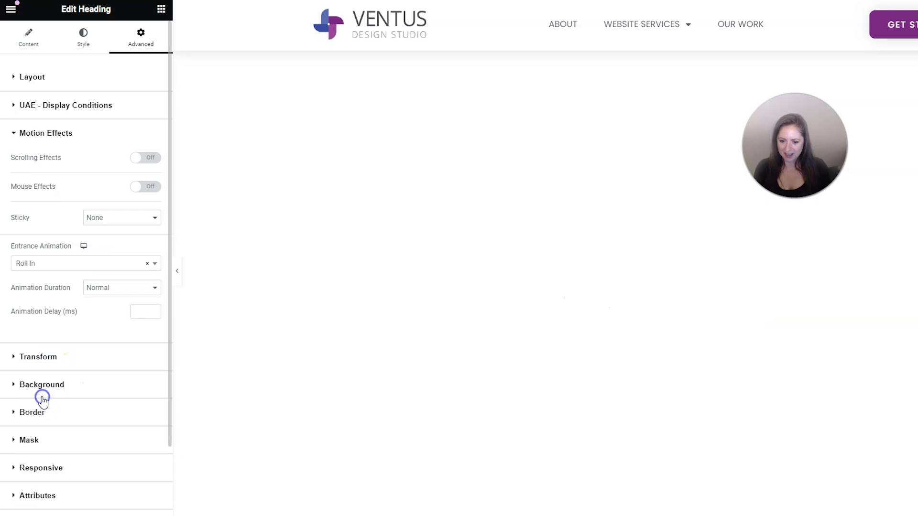
left_click(148, 264)
left_click(125, 245)
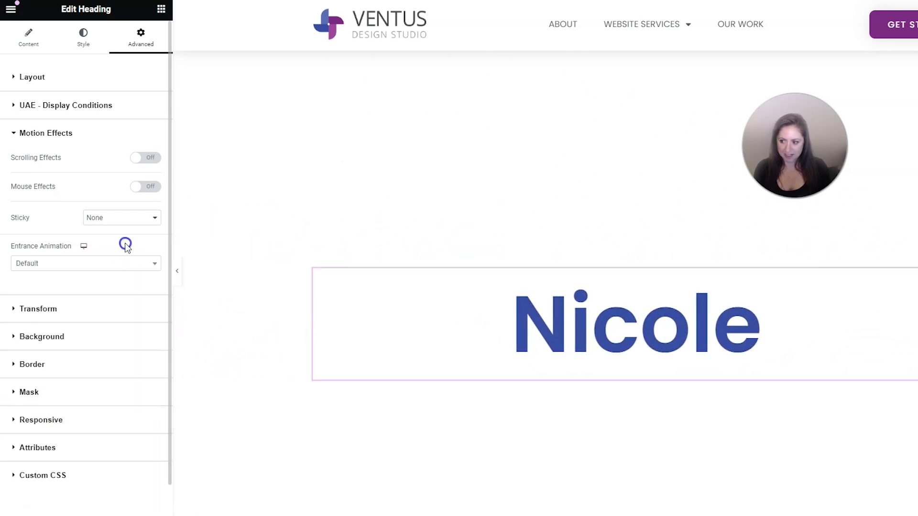
In the heading's Hover transform, set the rotation to about 101°.
left_click(41, 309)
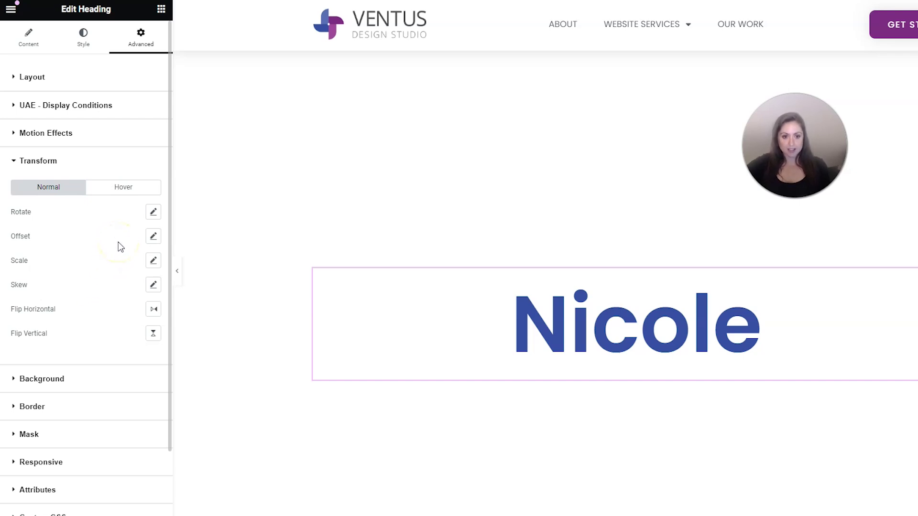
left_click(125, 191)
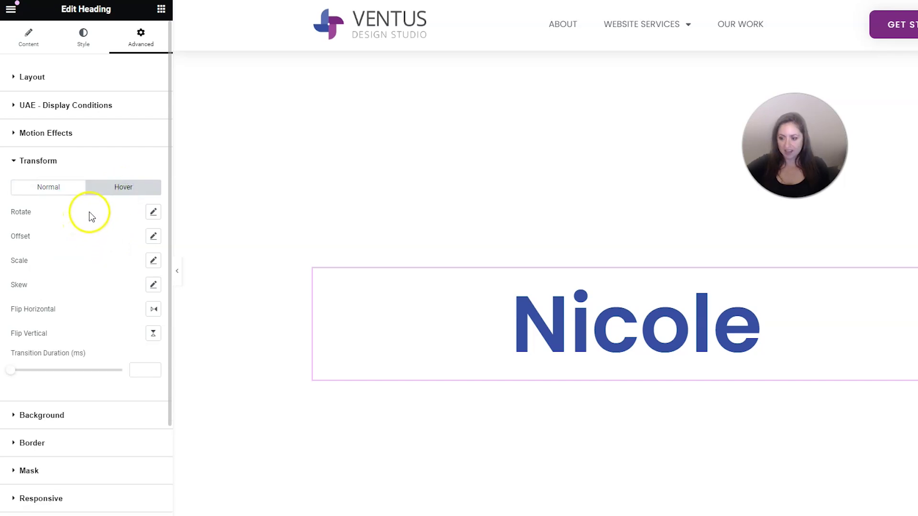
left_click(154, 211)
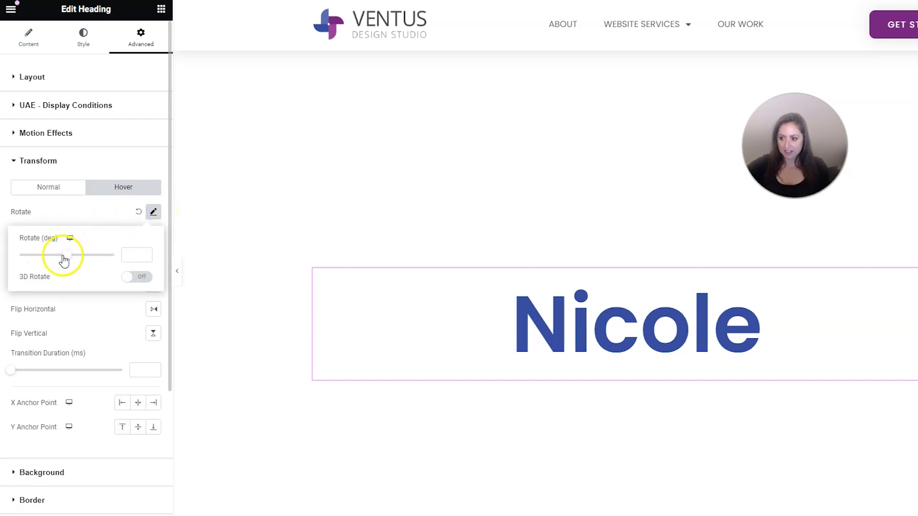
left_click_drag(67, 256, 80, 260)
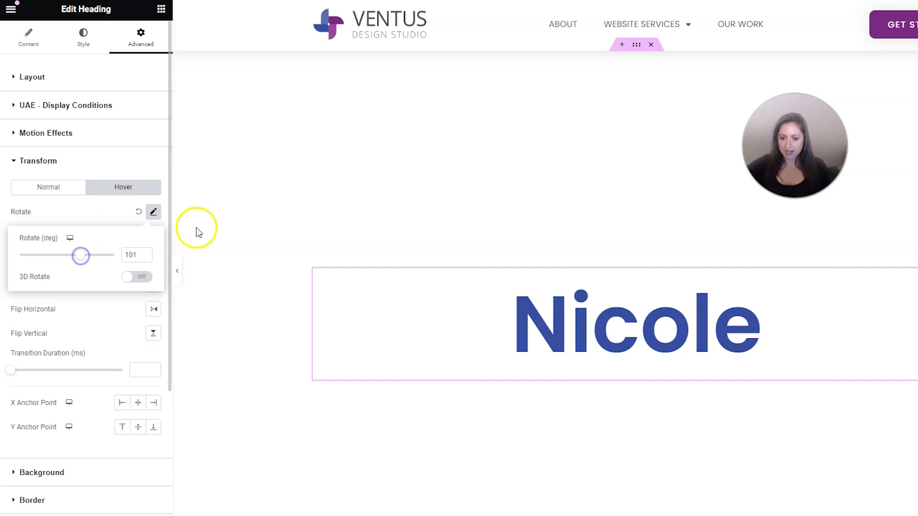
Try 3D rotation with X -127° and Y 35°, then disable 3D and reset the rotation.
mouse_move(570, 303)
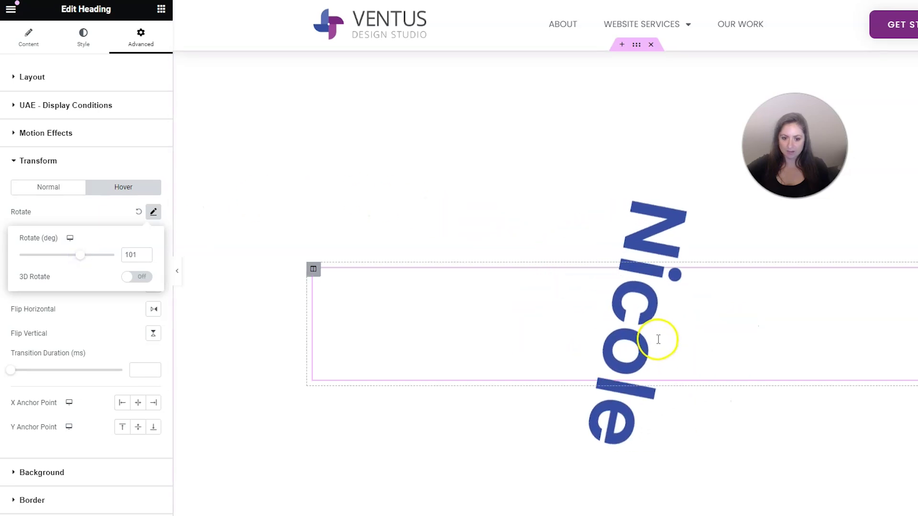
left_click(127, 277)
left_click(63, 310)
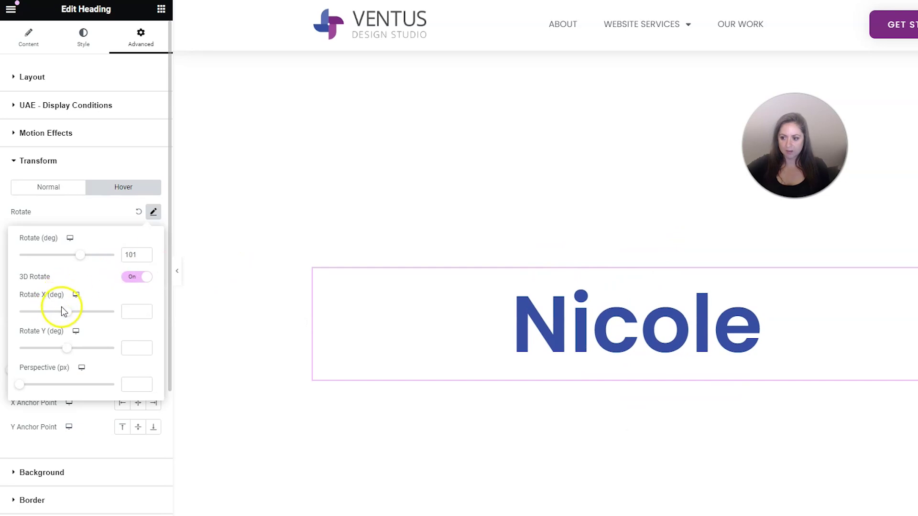
mouse_move(65, 313)
left_mouse_down()
mouse_move(28, 308)
mouse_move(49, 311)
left_mouse_up()
left_click_drag(66, 348, 72, 349)
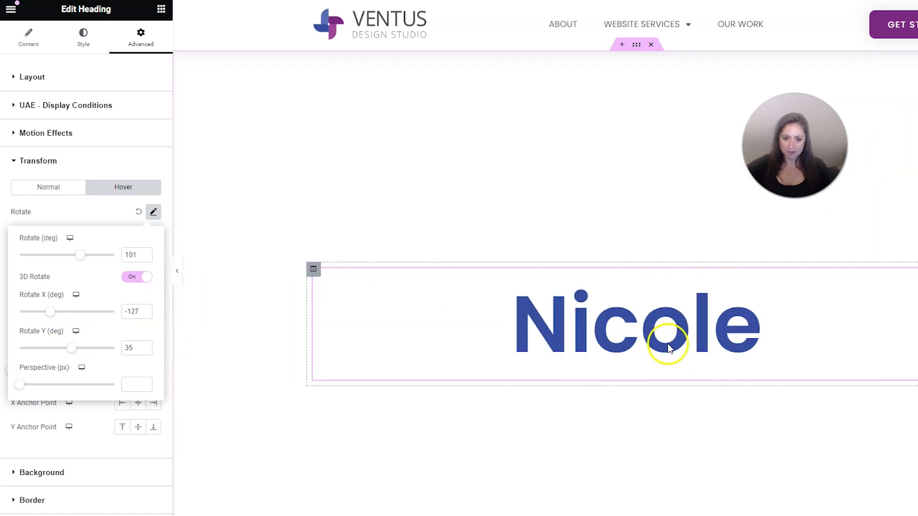
left_click(133, 277)
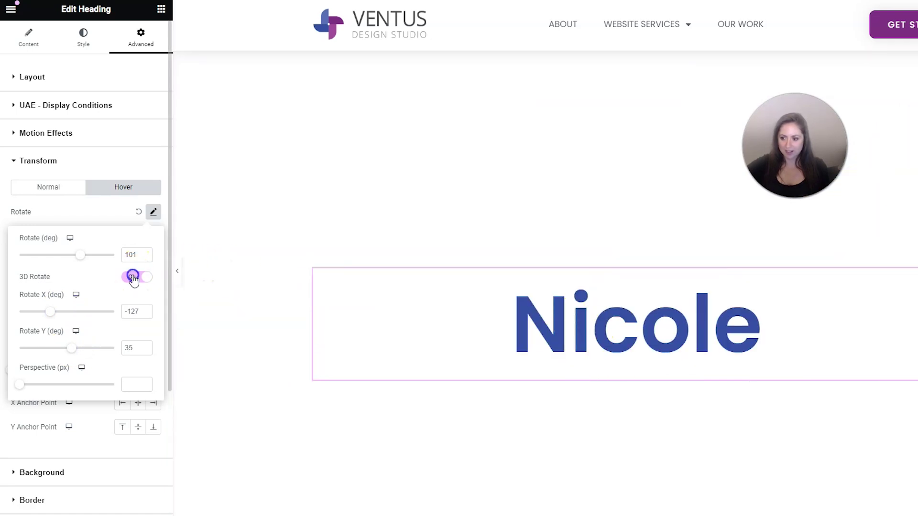
left_click(138, 212)
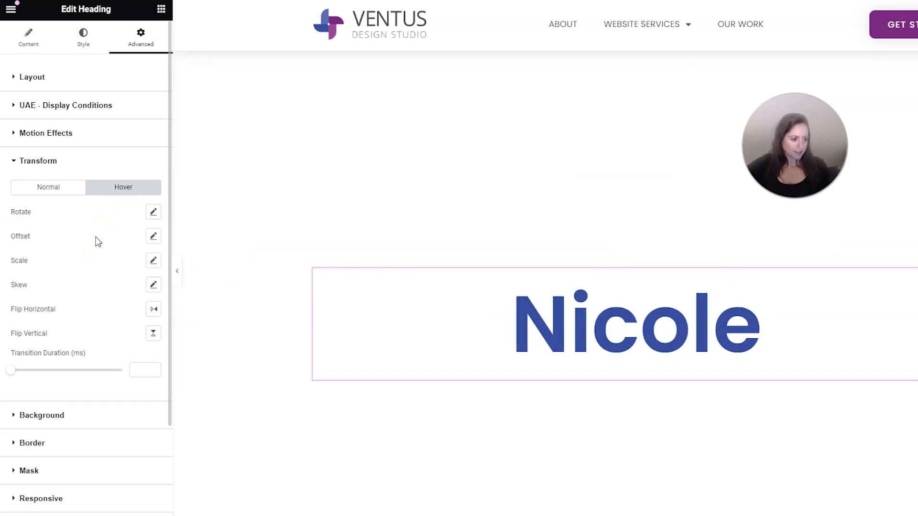
Drag the heading's hover offset sliders, ending with X at 12 px and a smaller upward Y shift.
left_click(151, 238)
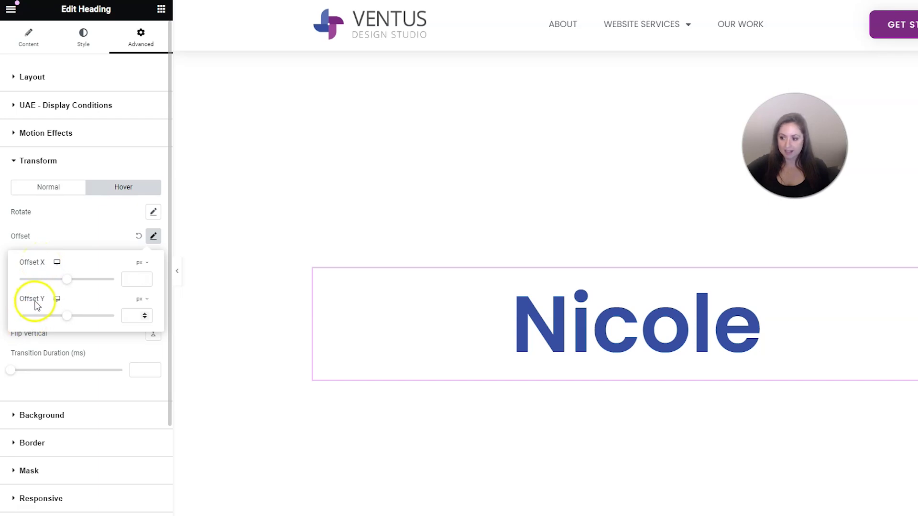
left_click_drag(72, 281, 82, 279)
left_click_drag(61, 315, 51, 317)
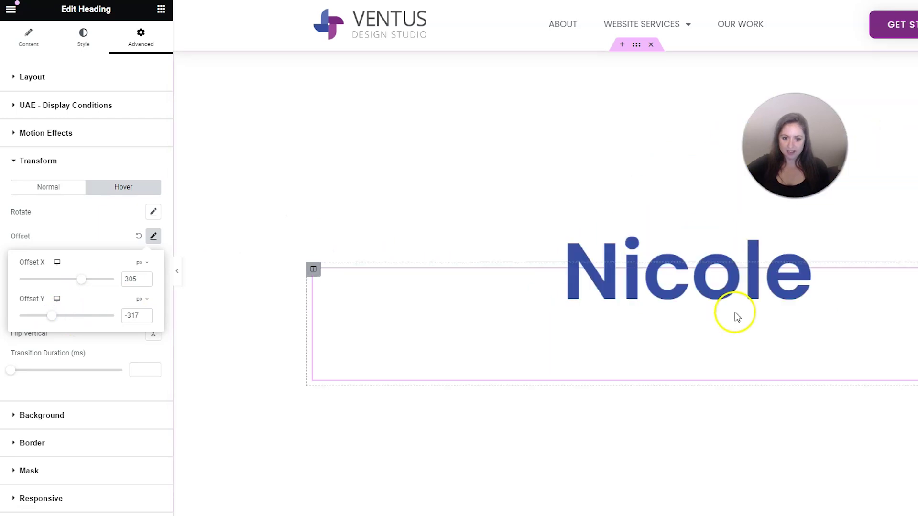
left_click_drag(79, 280, 67, 281)
left_click_drag(51, 316, 66, 319)
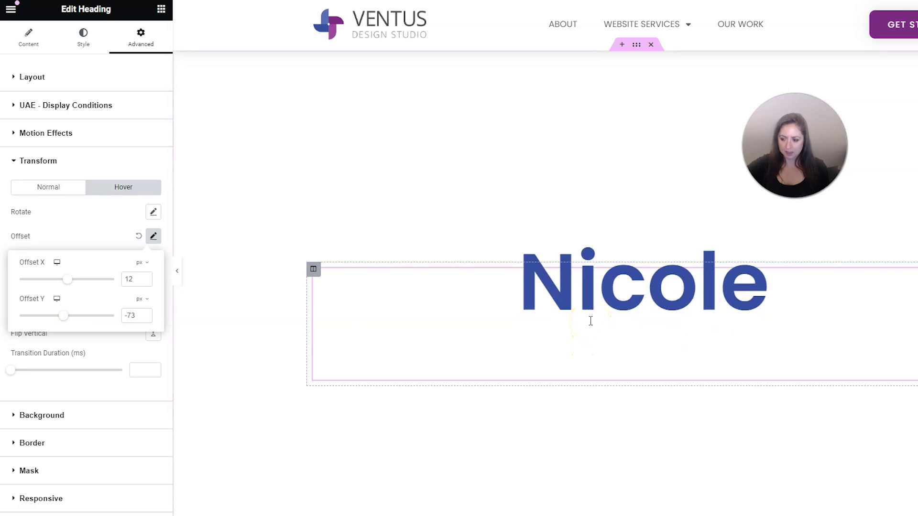
left_click(139, 236)
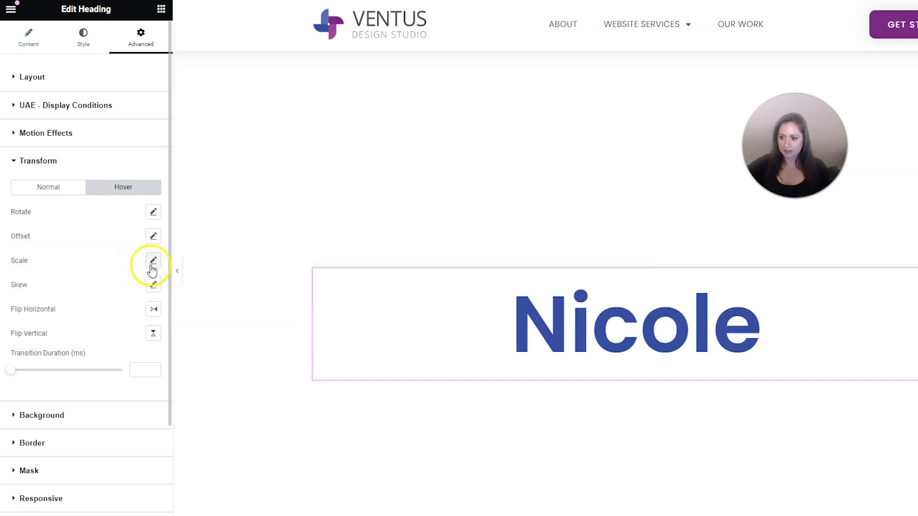
left_click(152, 265)
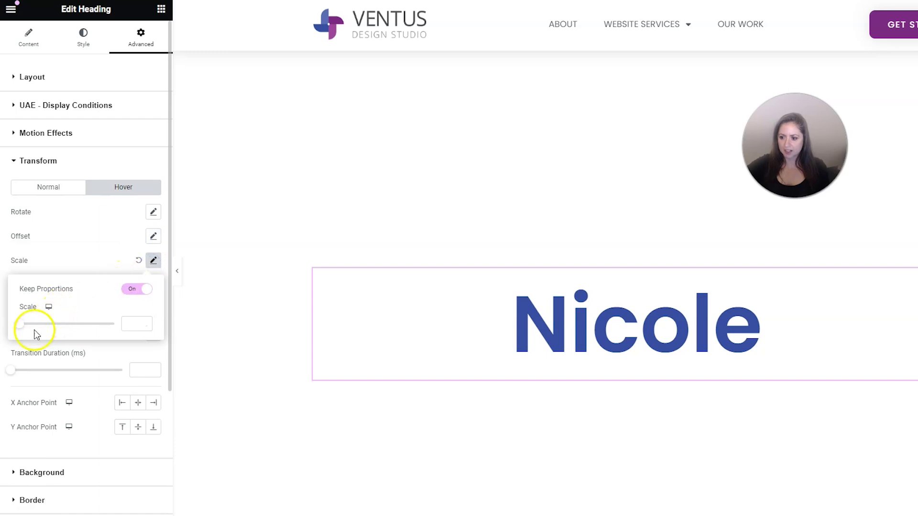
left_click_drag(20, 323, 88, 330)
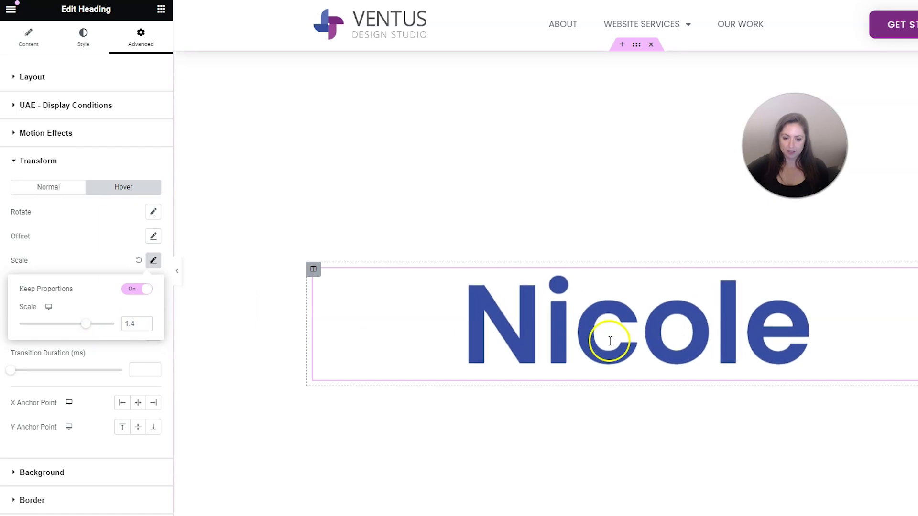
left_click_drag(84, 323, 47, 325)
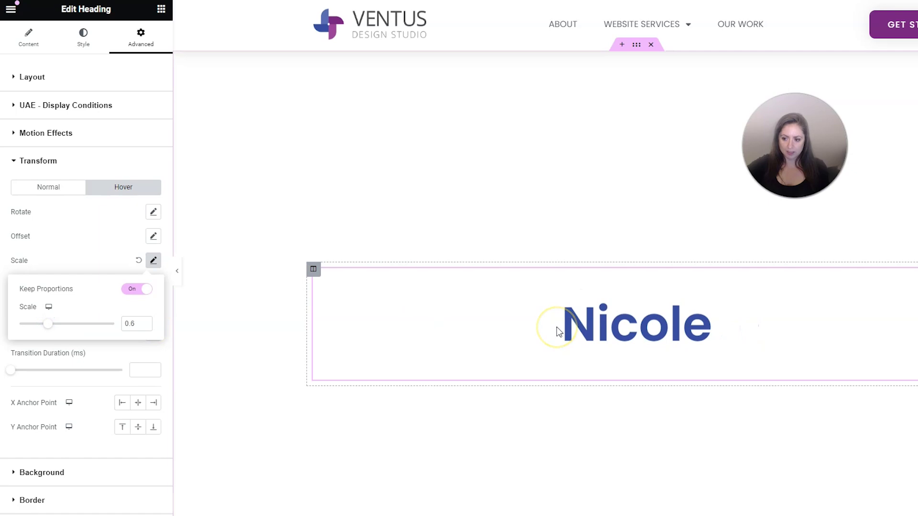
left_click(132, 290)
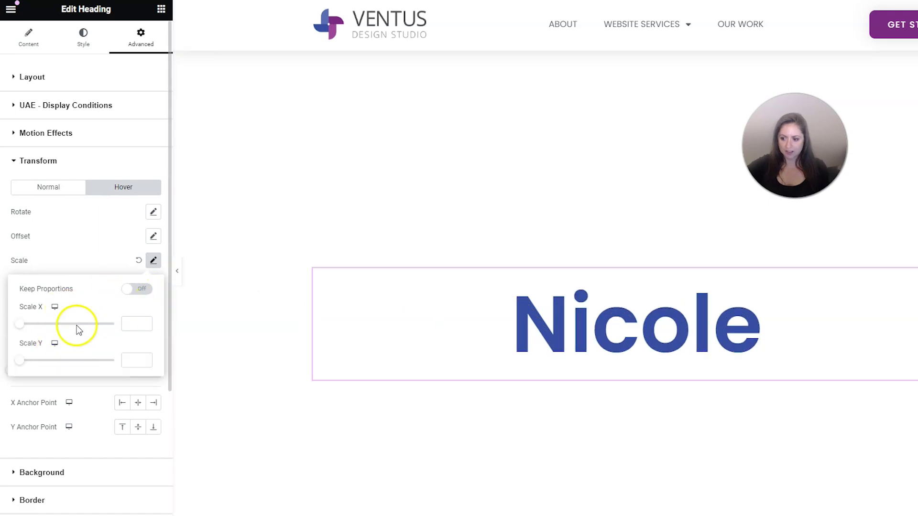
left_click(132, 290)
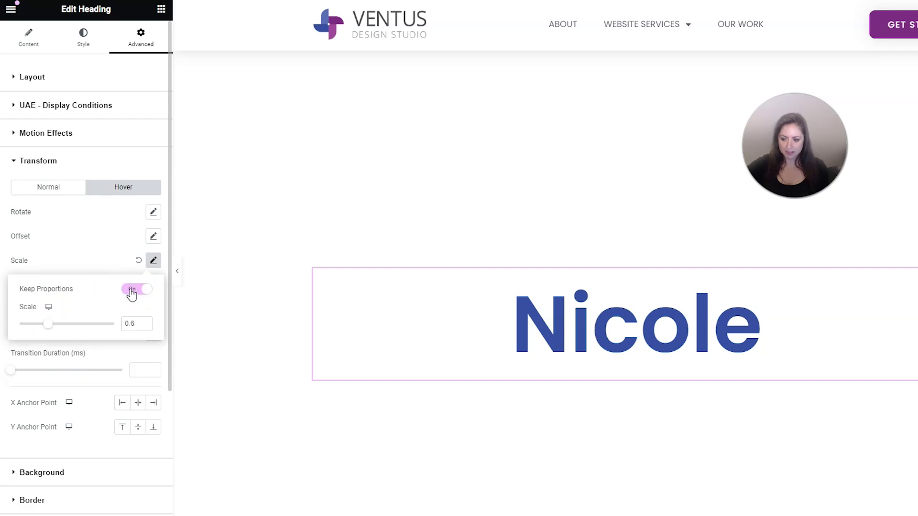
left_click(133, 289)
left_click(25, 360)
left_click_drag(34, 362, 71, 361)
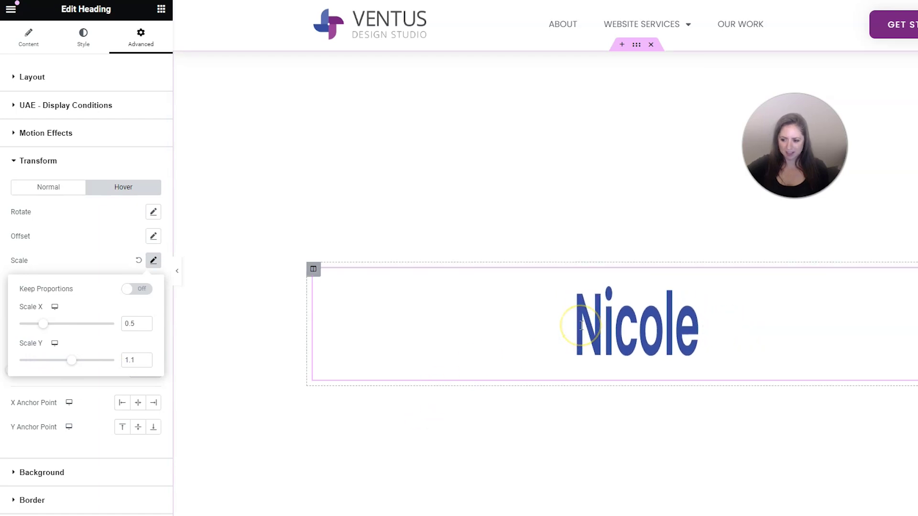
left_click(598, 330)
left_click(138, 262)
left_click(138, 262)
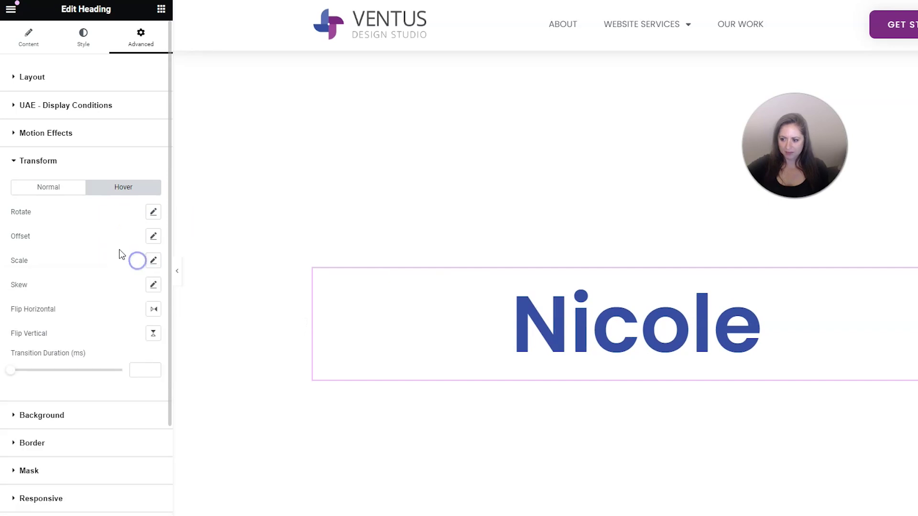
left_click(153, 285)
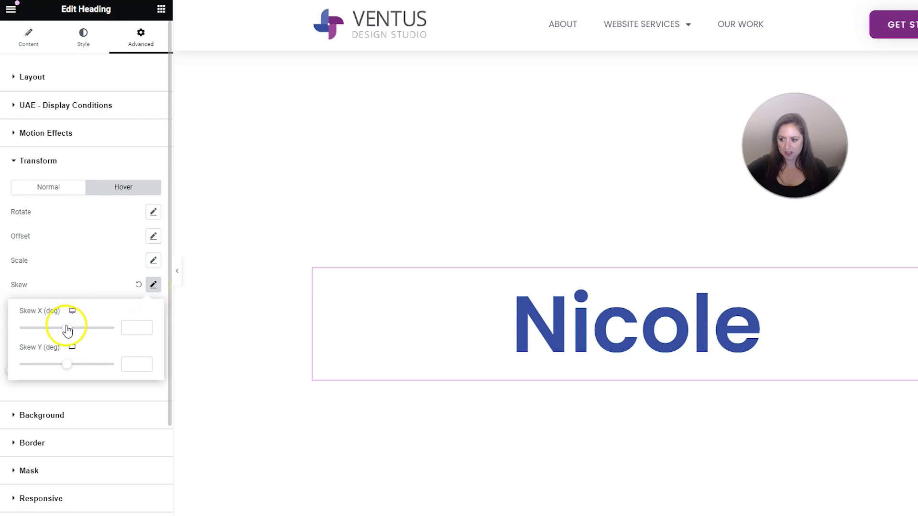
left_click_drag(68, 329, 81, 328)
left_click_drag(64, 366, 56, 371)
left_click_drag(82, 328, 79, 327)
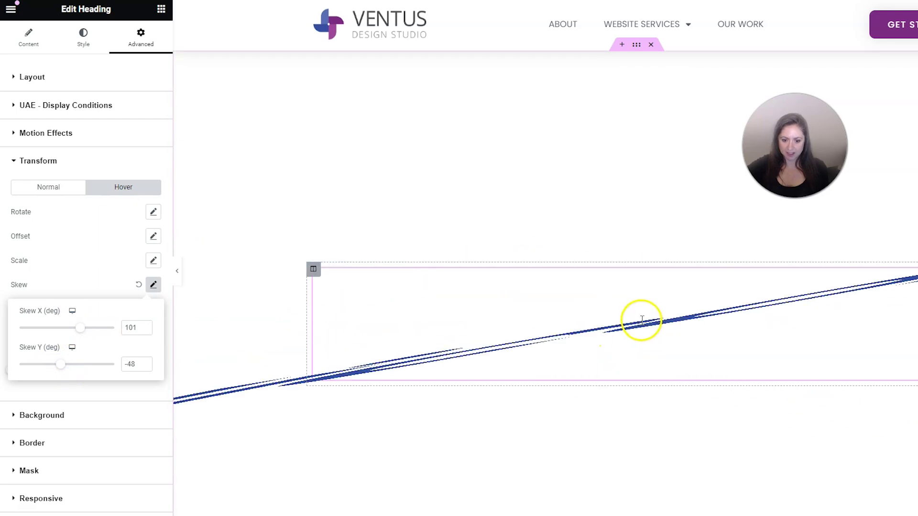
left_click_drag(84, 334, 69, 330)
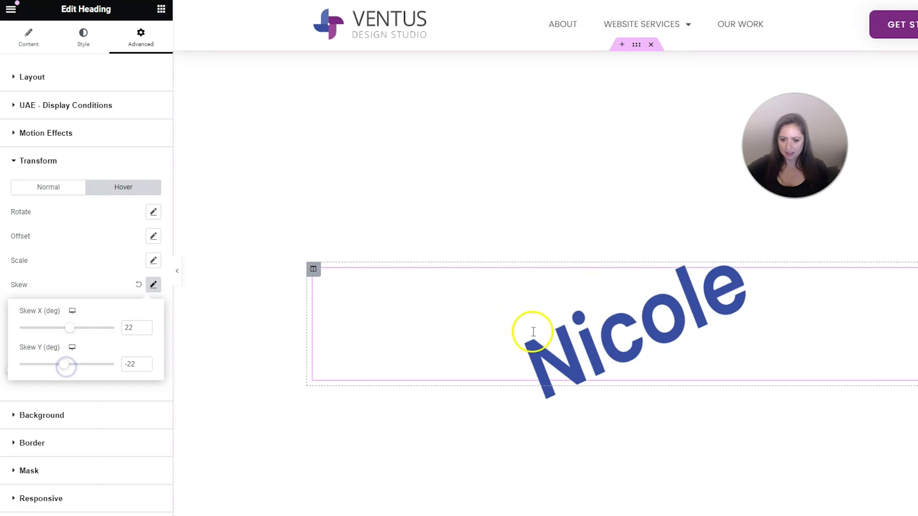
left_click_drag(68, 371, 71, 369)
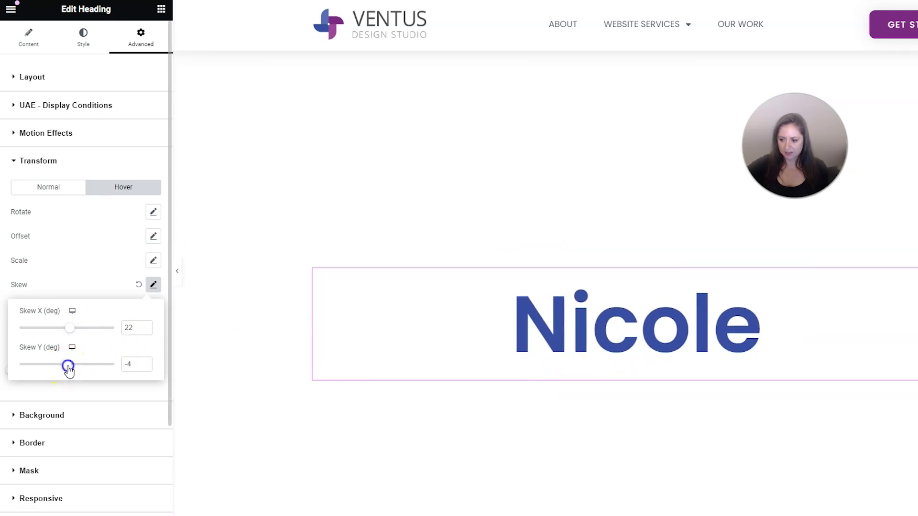
left_click_drag(70, 328, 75, 327)
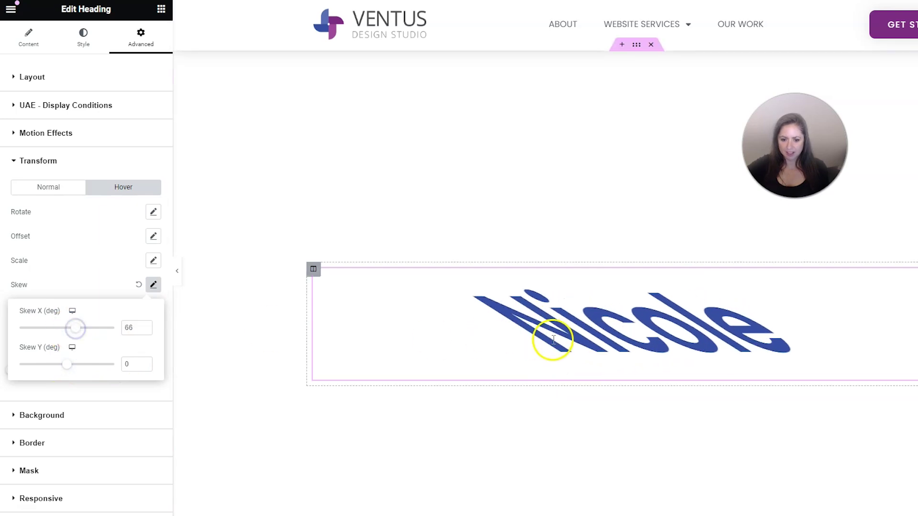
left_click(72, 277)
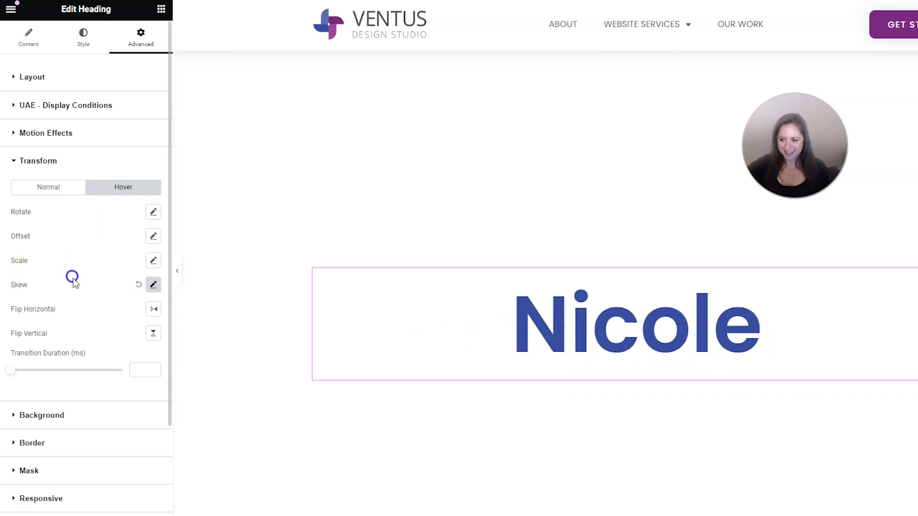
left_click(138, 286)
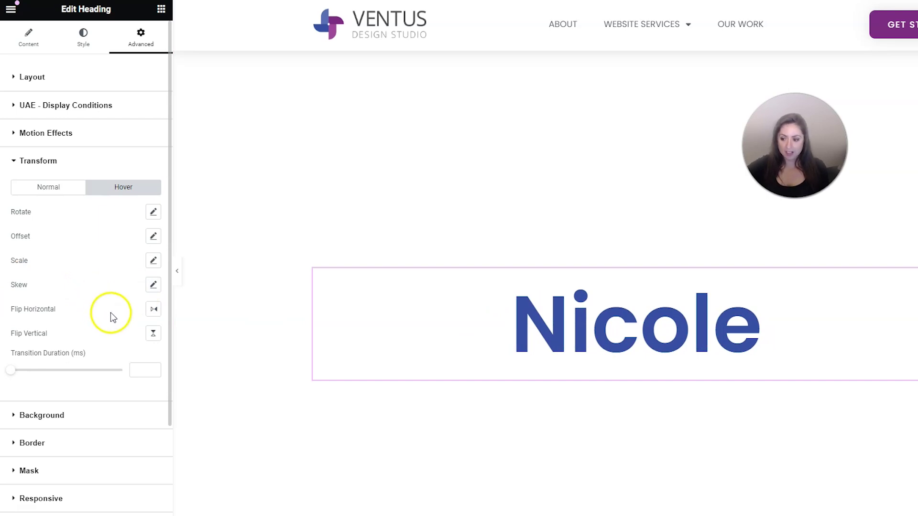
left_click(154, 308)
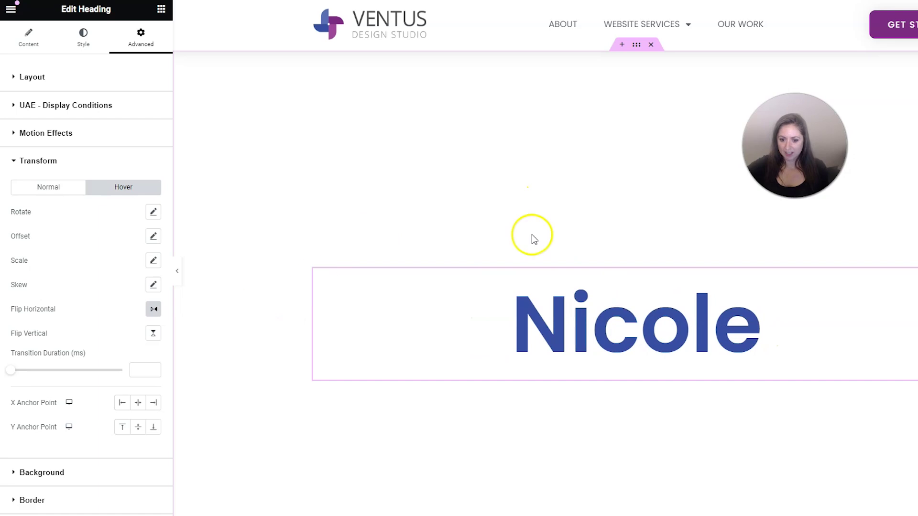
left_click(152, 308)
left_click(153, 334)
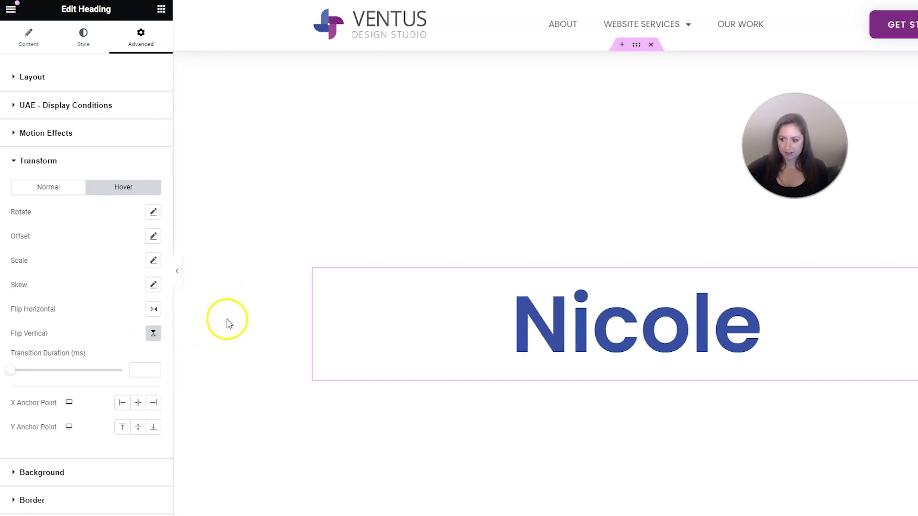
left_click(154, 334)
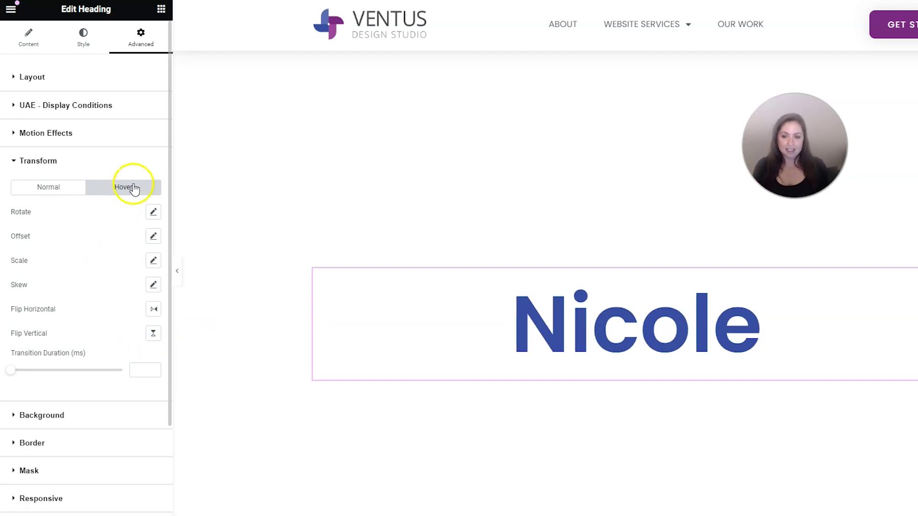
Search widgets for 'anim' and drop an Animated Headline above the existing heading.
left_click(161, 9)
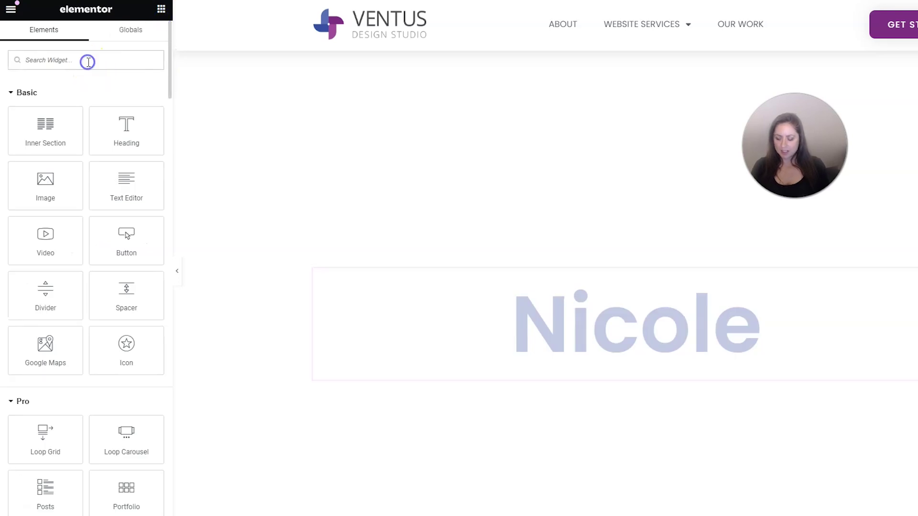
type("anim")
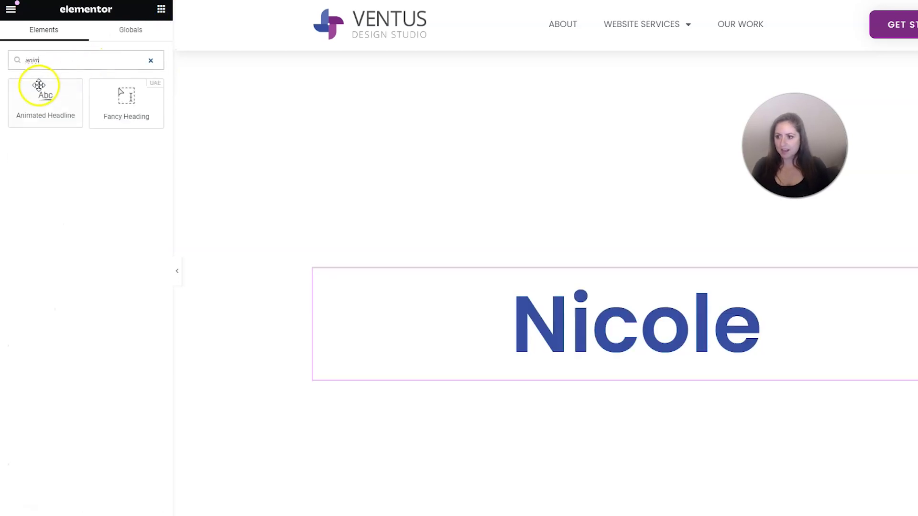
left_click_drag(37, 86, 539, 280)
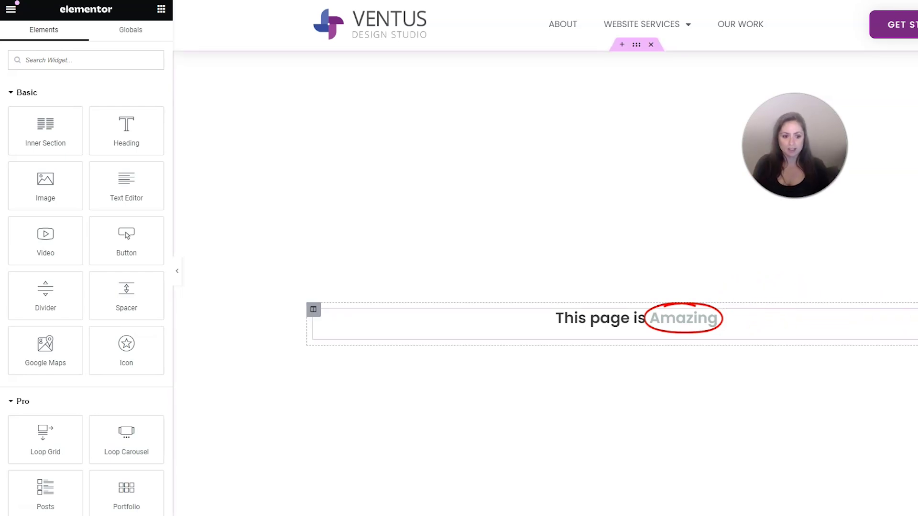
left_click(635, 319)
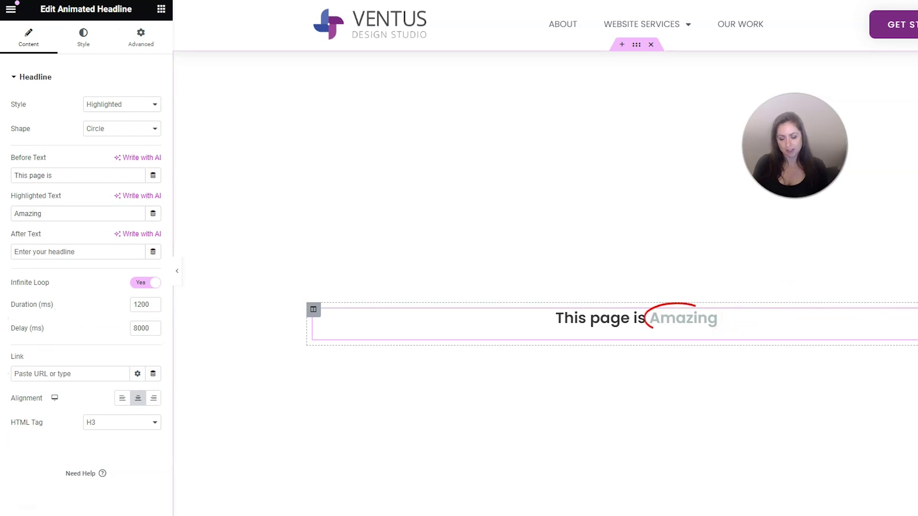
Set the Animated Headline's typography size to 75 px in its Style settings.
left_click(96, 41)
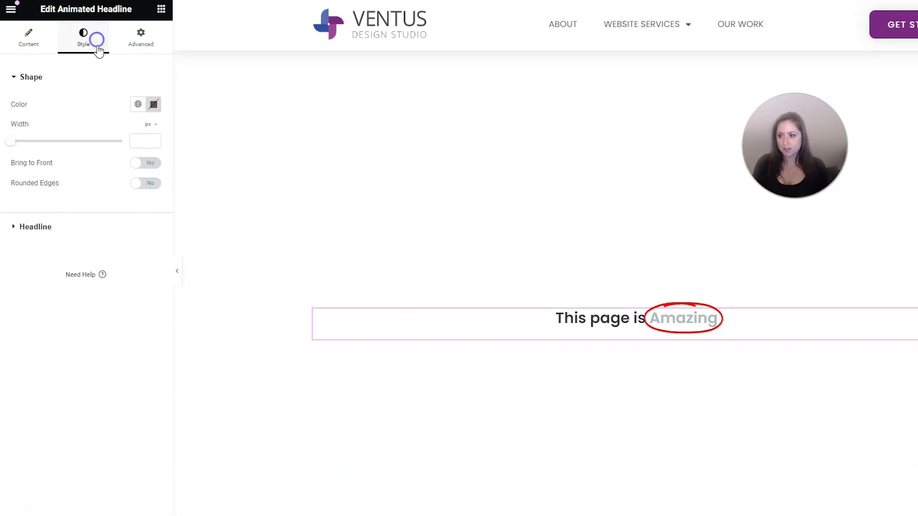
left_click(95, 227)
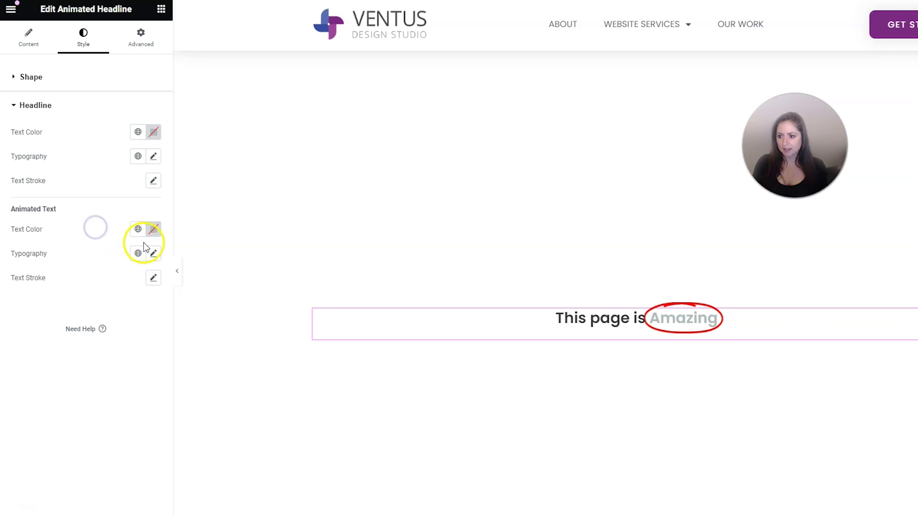
left_click(154, 156)
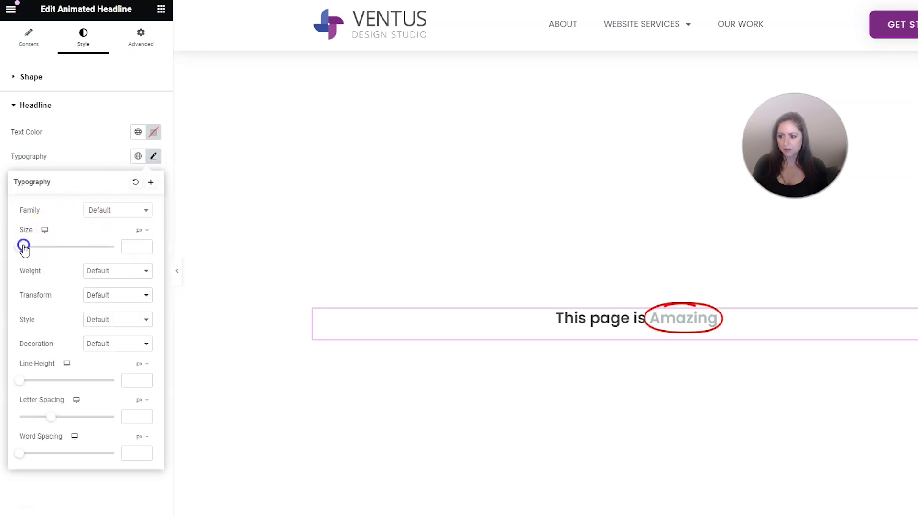
left_click_drag(24, 246, 57, 247)
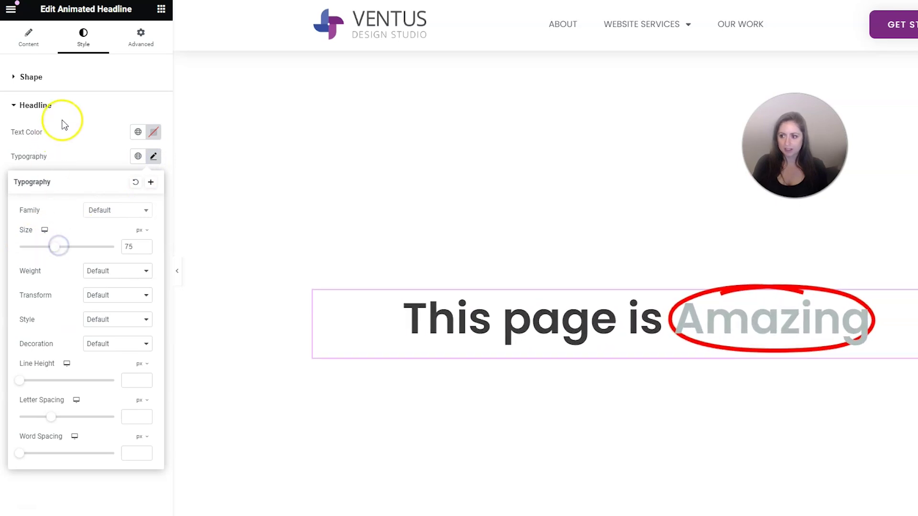
left_click(52, 106)
left_click(29, 41)
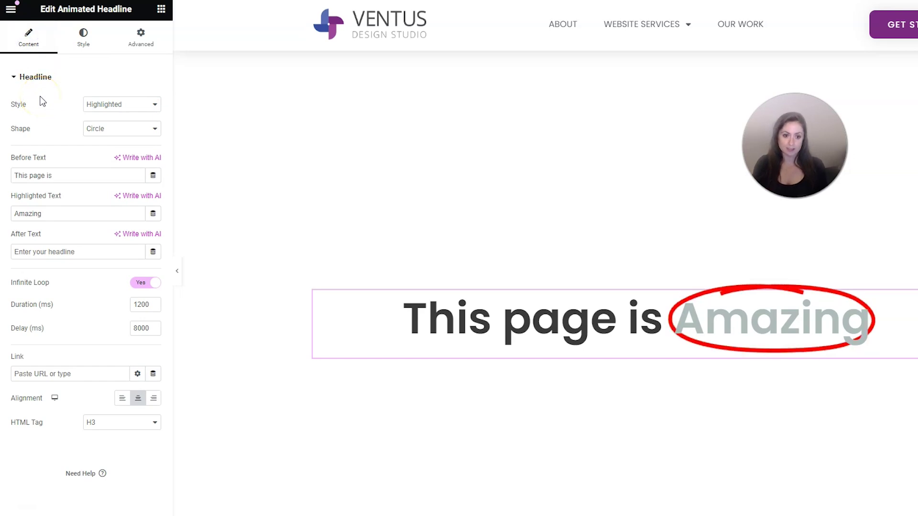
Set Before Text to a first name plus 'Makes', Highlighted Text to 'Website', After Text to '!'.
left_click_drag(52, 175, 31, 173)
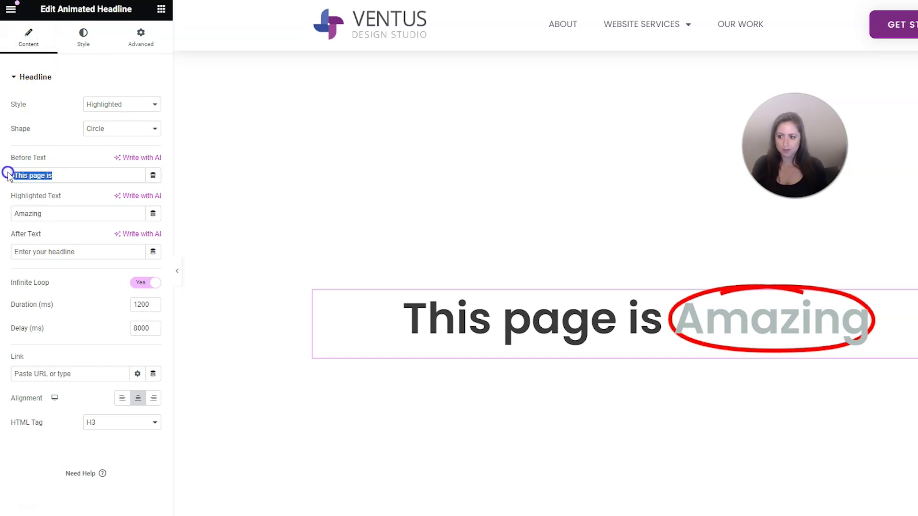
type("Nicole ")
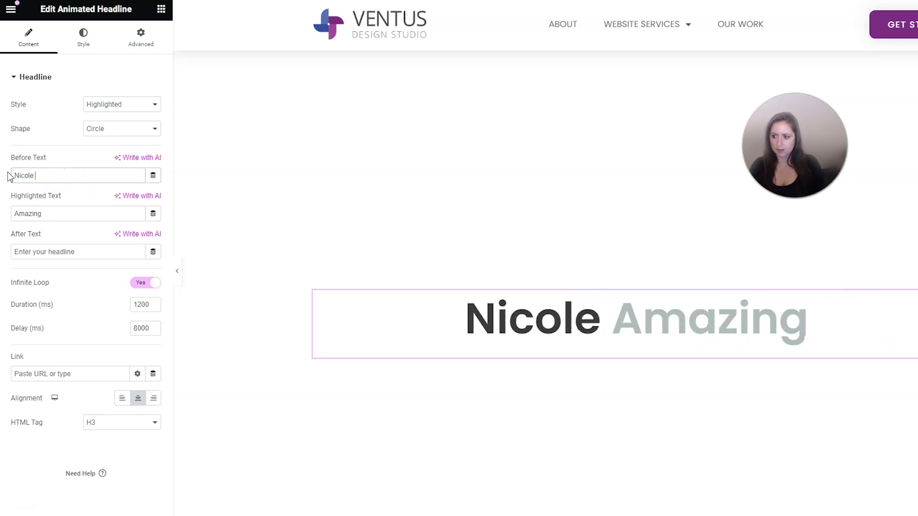
type("Makes")
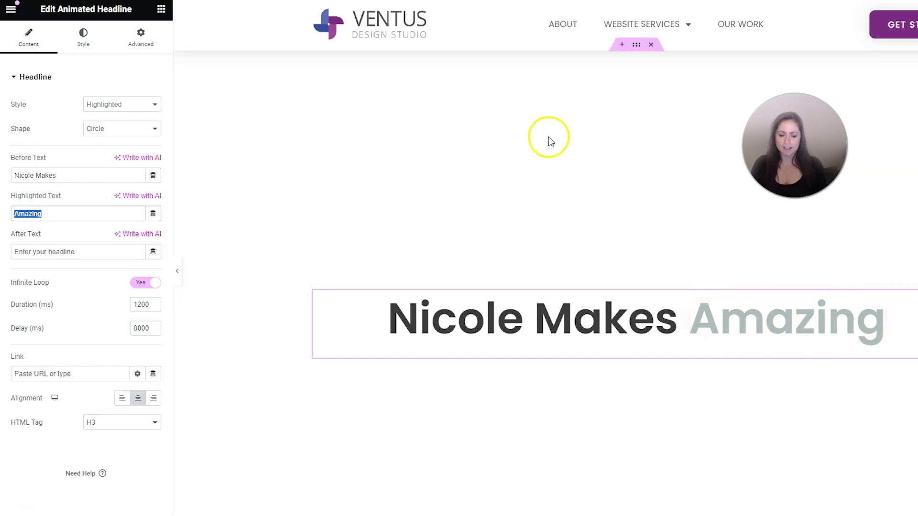
type("Website")
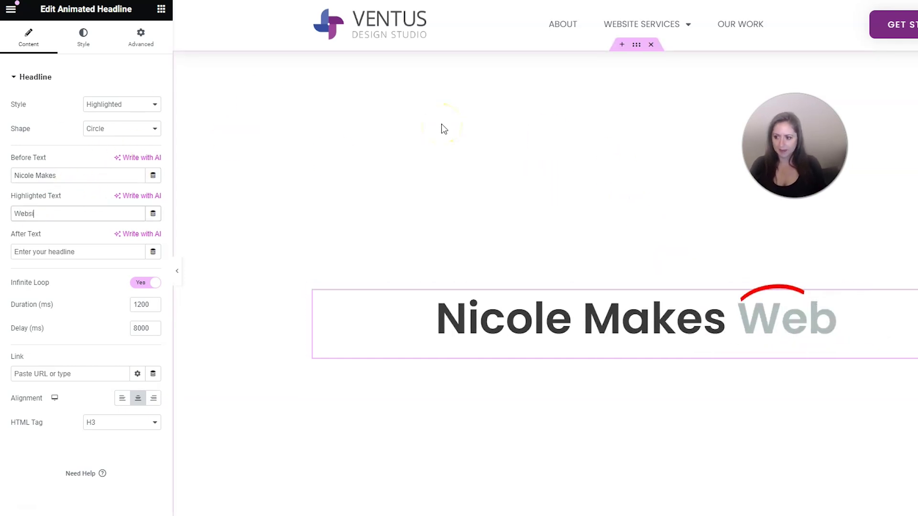
left_click(105, 248)
type("!")
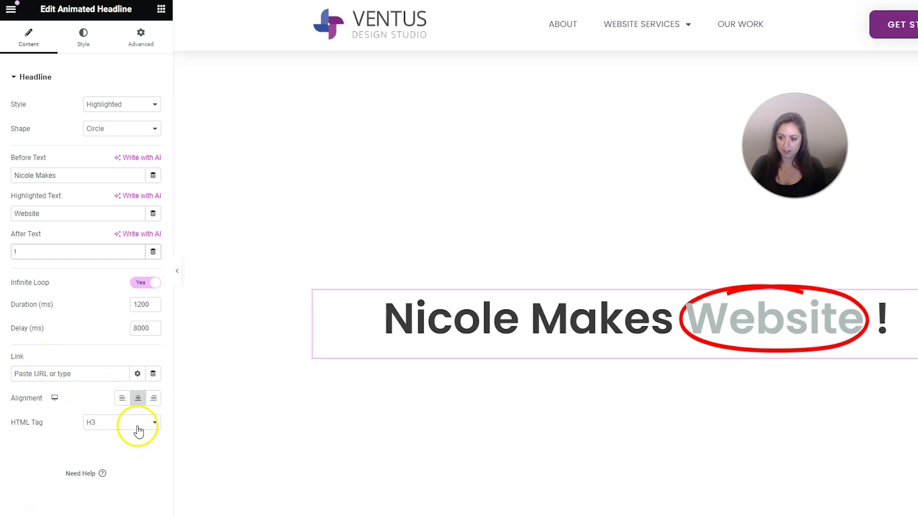
left_click(84, 37)
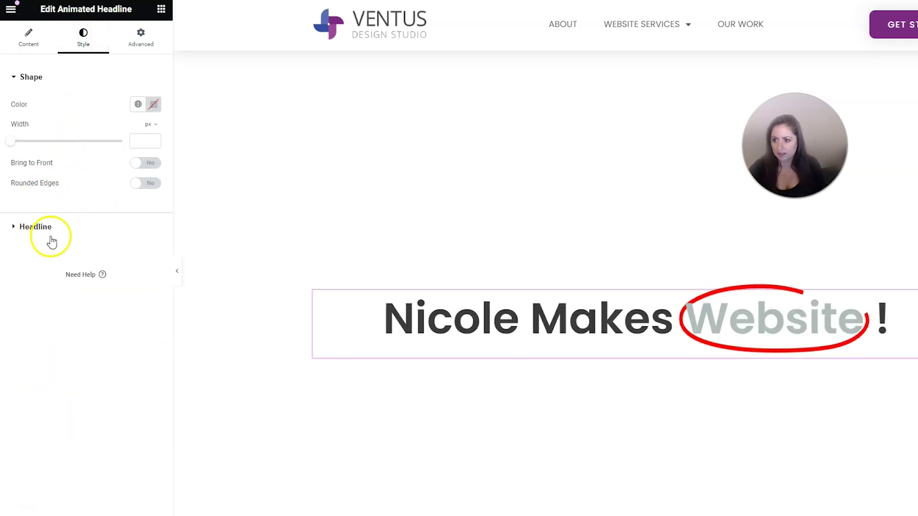
Color the highlight shape purple (Saved Color #6) and the word Website blue (Saved Color #7).
left_click(138, 105)
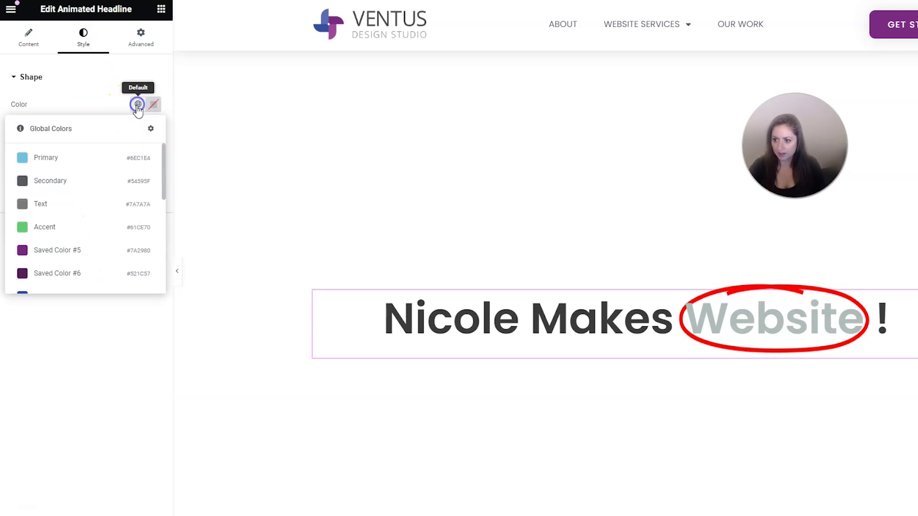
scroll(69, 258, "down", 2)
scroll(71, 259, "up", 1)
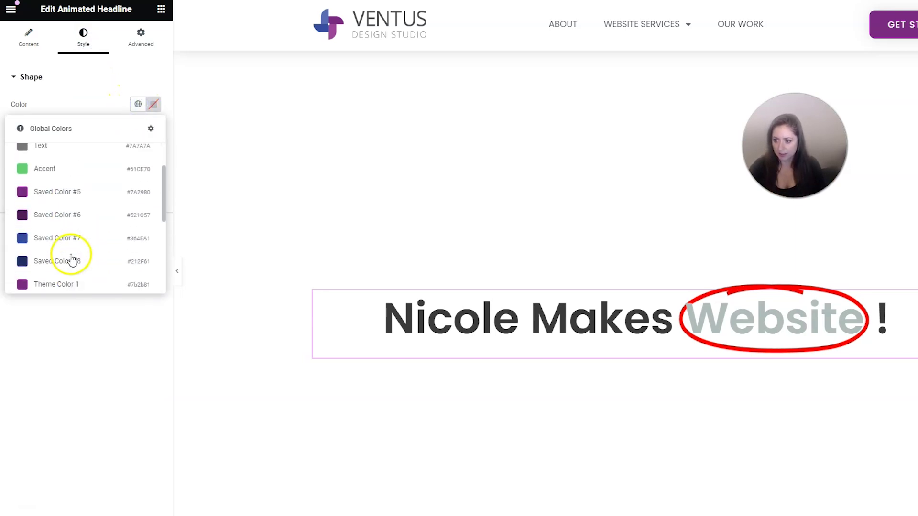
left_click(76, 214)
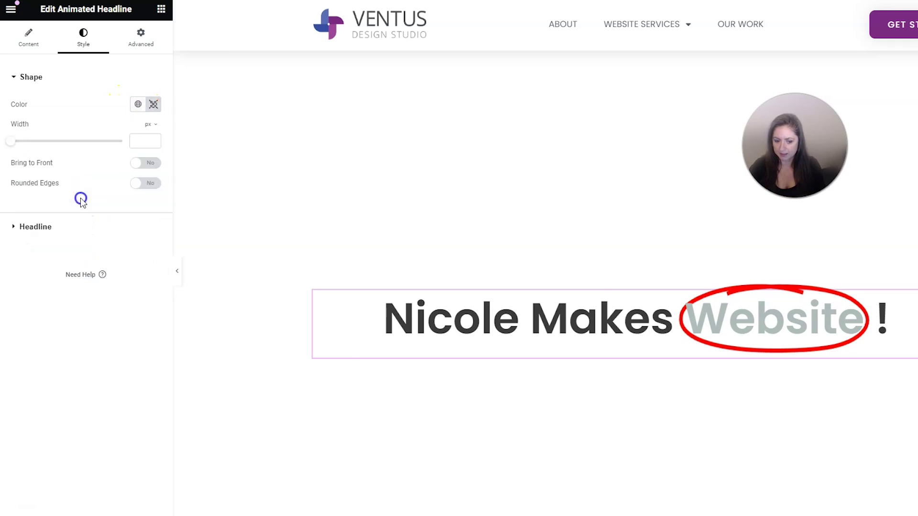
left_click(23, 230)
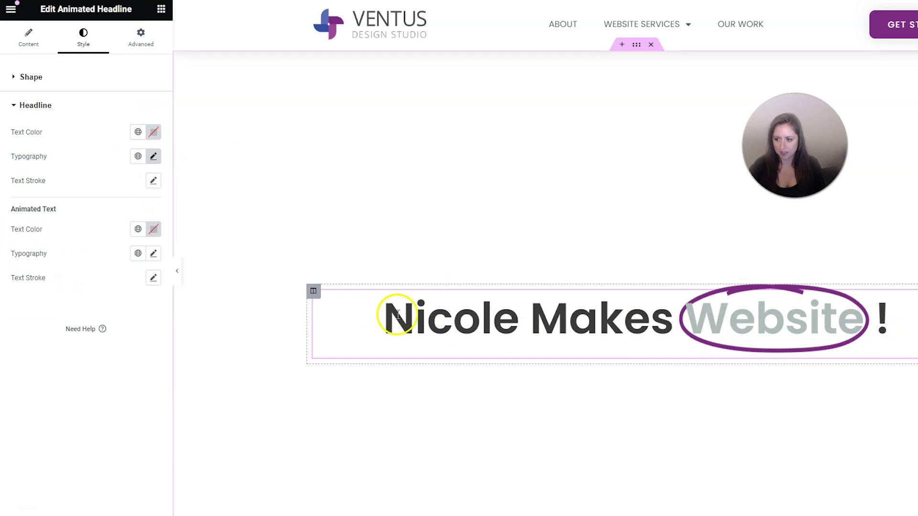
left_click(137, 231)
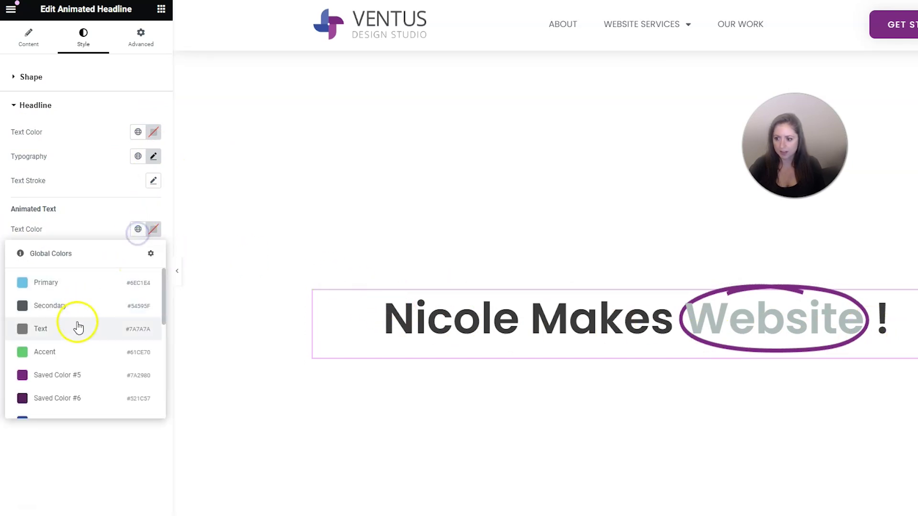
scroll(75, 335, "down", 2)
left_click(75, 361)
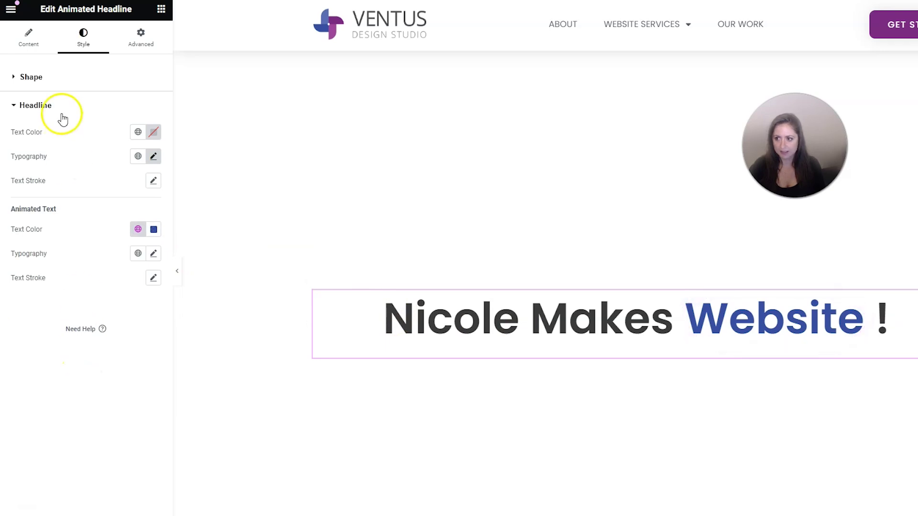
Try the Curly, Underline, Double and Double Underline highlight shapes on Website.
left_click(36, 52)
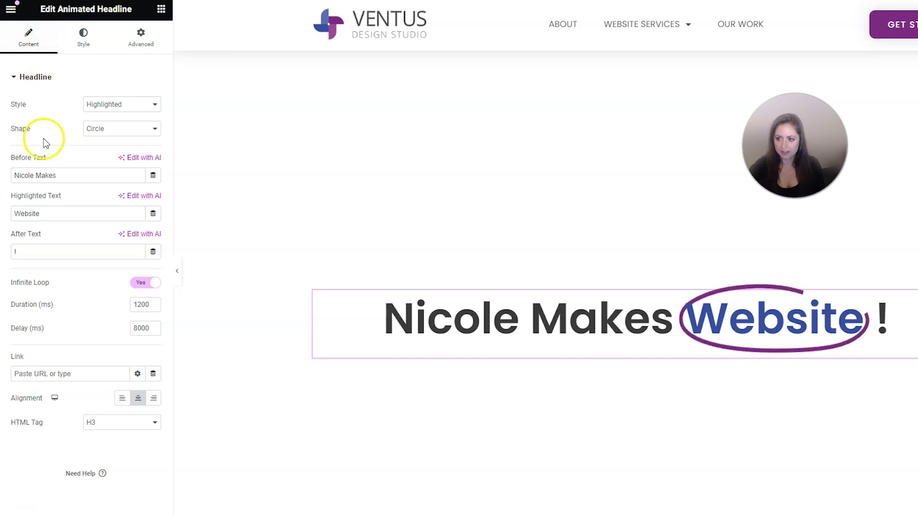
left_click(56, 127)
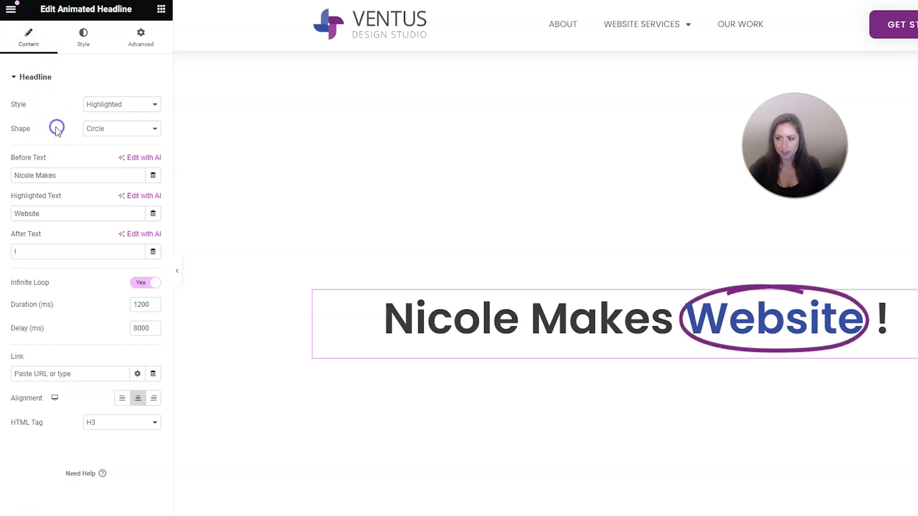
left_click(111, 132)
left_click(113, 157)
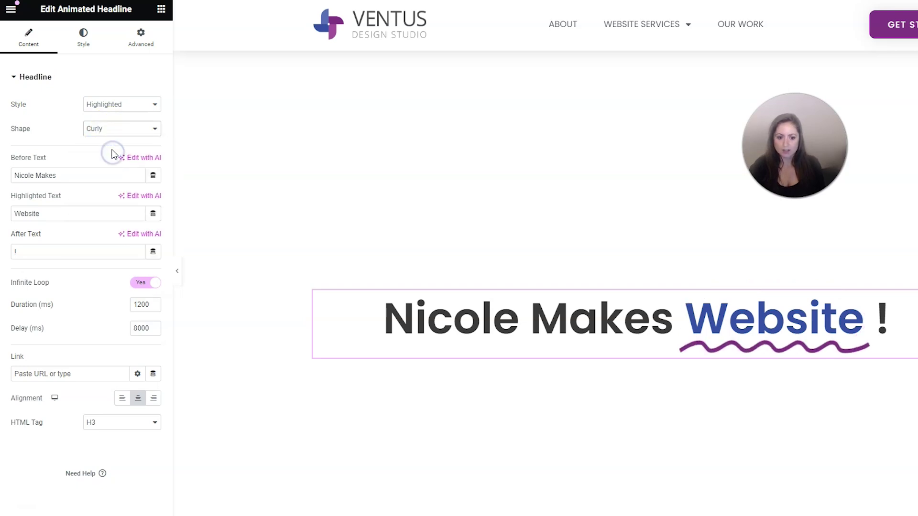
left_click(119, 136)
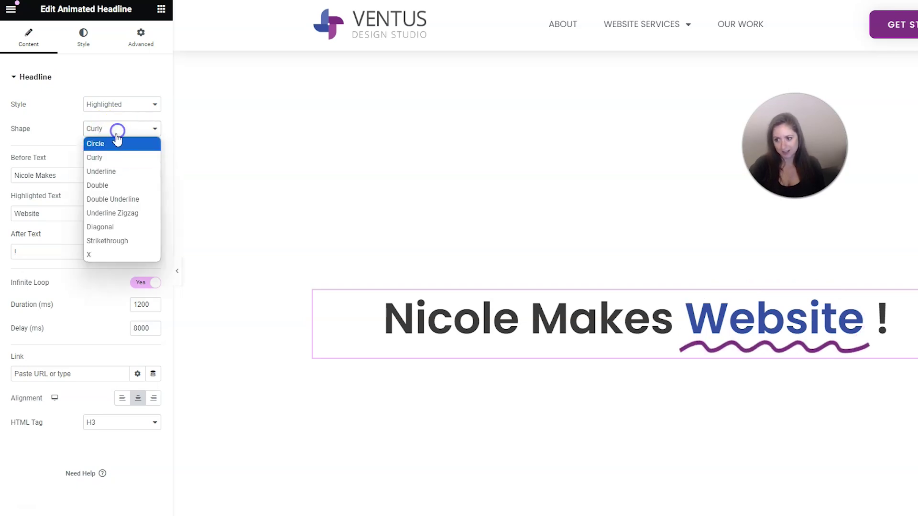
left_click(116, 169)
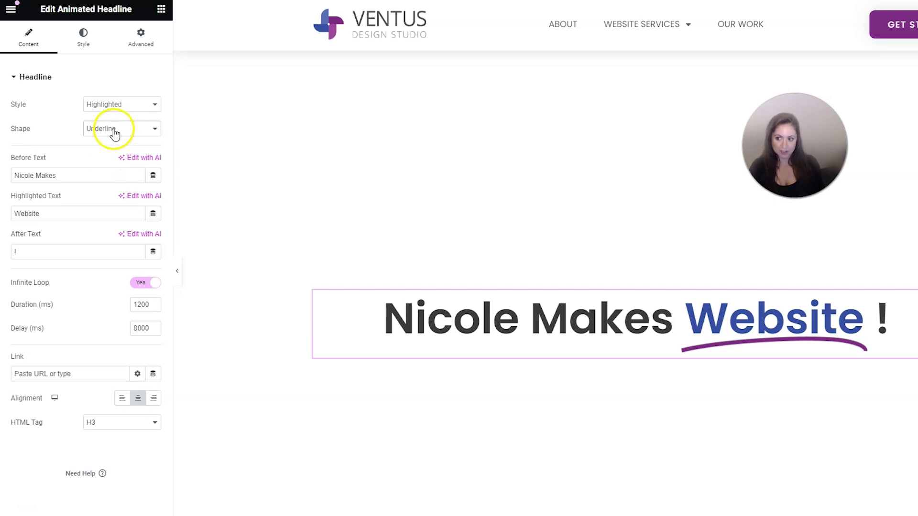
left_click(113, 129)
left_click(116, 186)
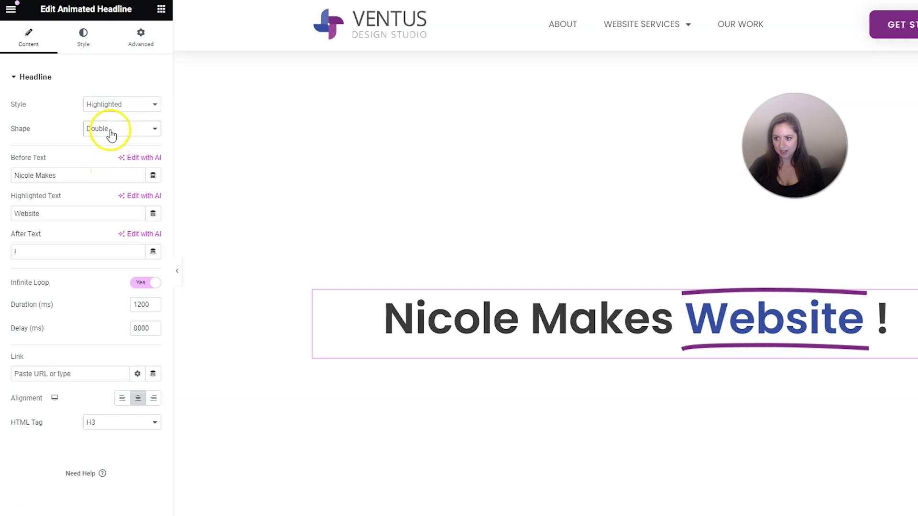
left_click(111, 132)
left_click(118, 203)
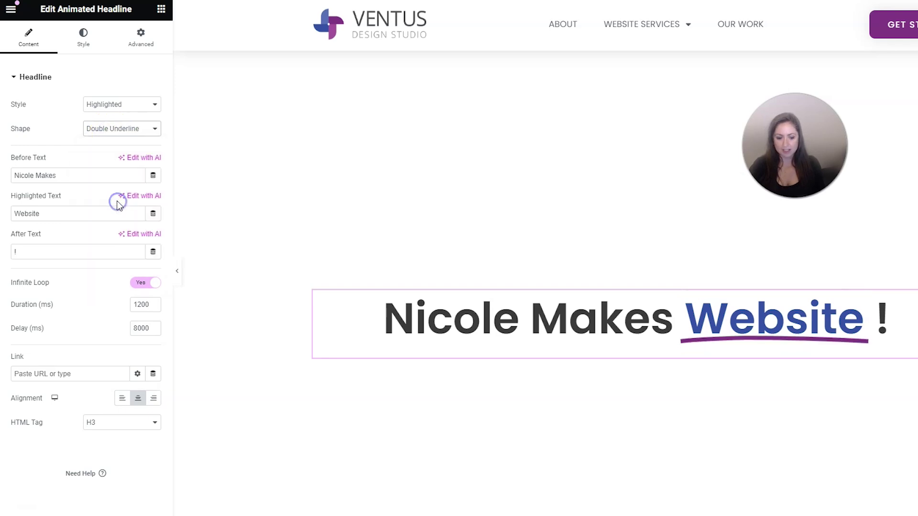
Try Underline Zigzag, Diagonal and Strikethrough, then finish with an X across Website.
left_click(123, 133)
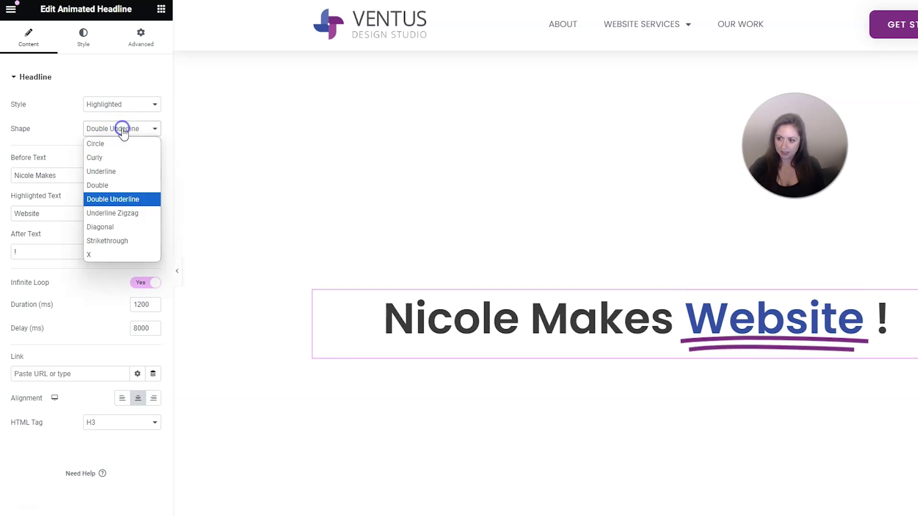
left_click(124, 211)
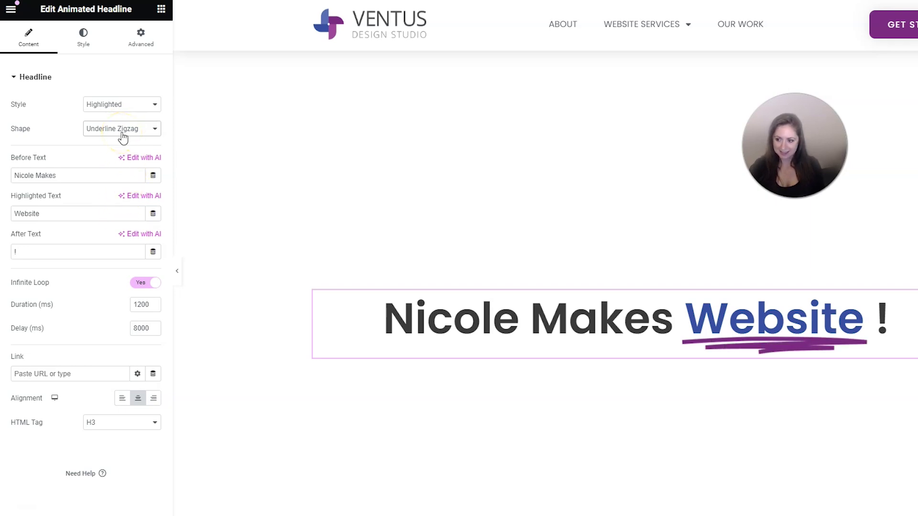
left_click(122, 135)
left_click(119, 231)
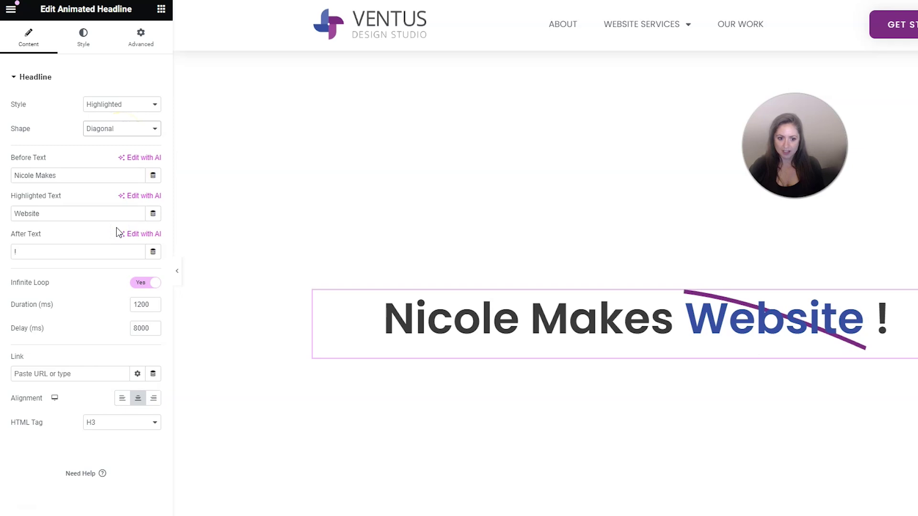
left_click(123, 128)
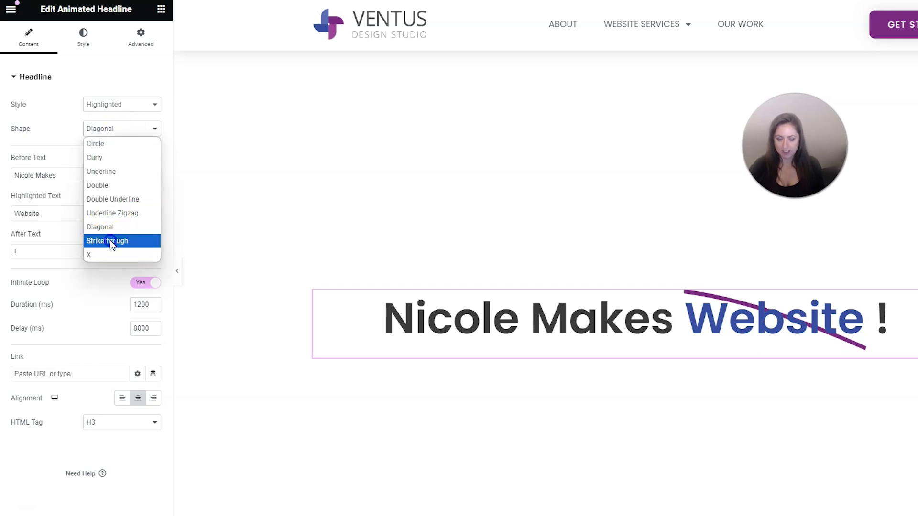
left_click(111, 241)
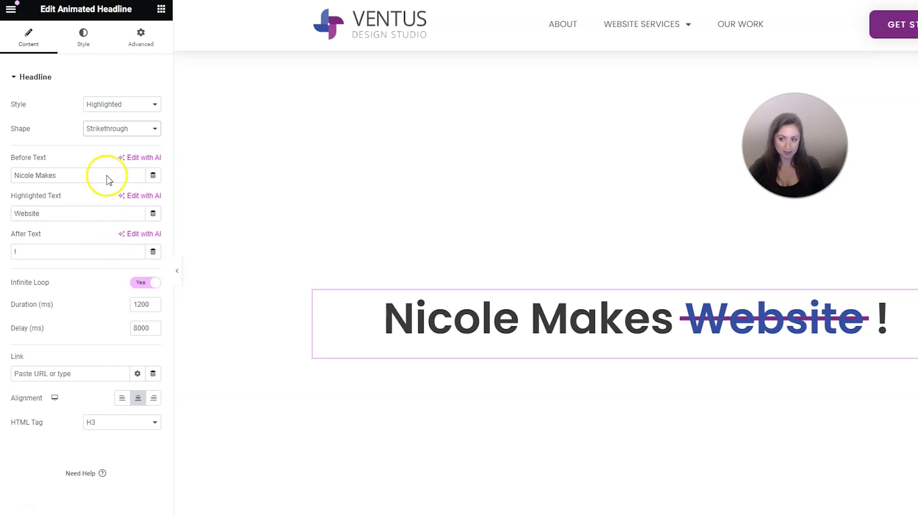
left_click(108, 128)
left_click(103, 252)
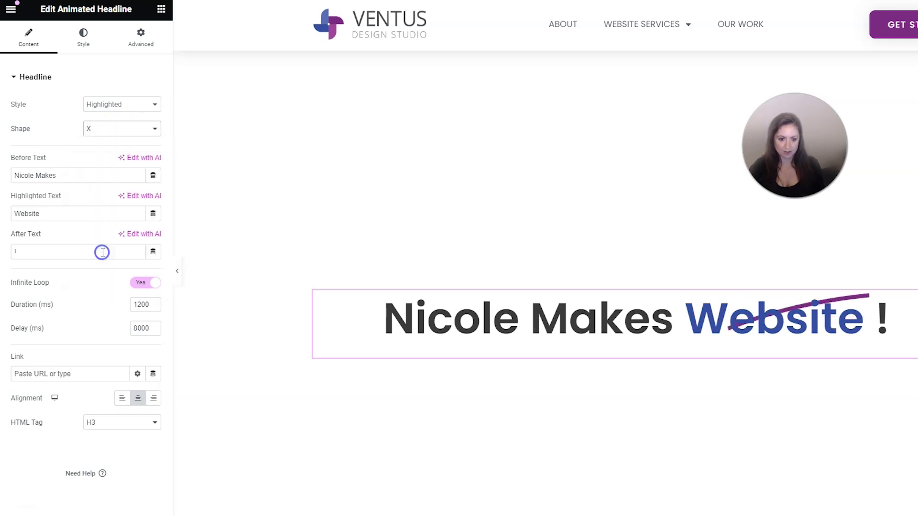
left_click(123, 105)
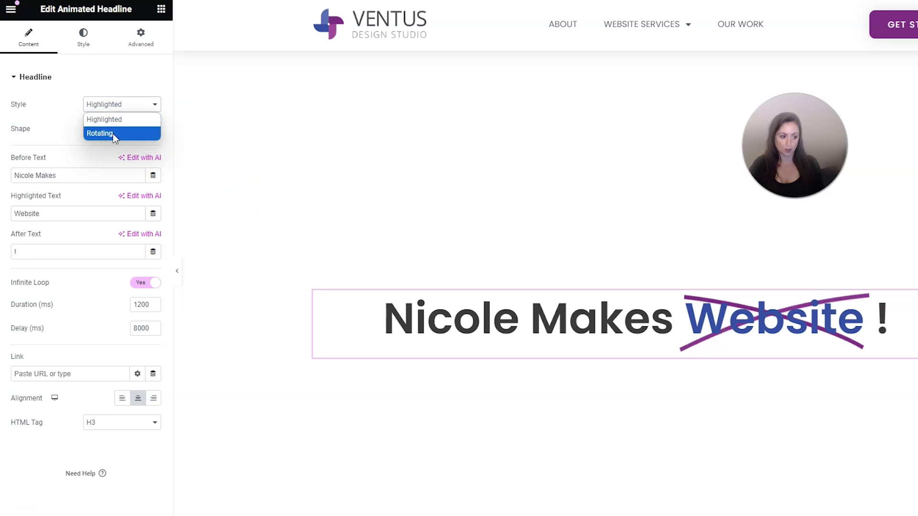
Switch to the Rotating style and replace the rotating words with Websites, Videos and Designs.
left_click(113, 134)
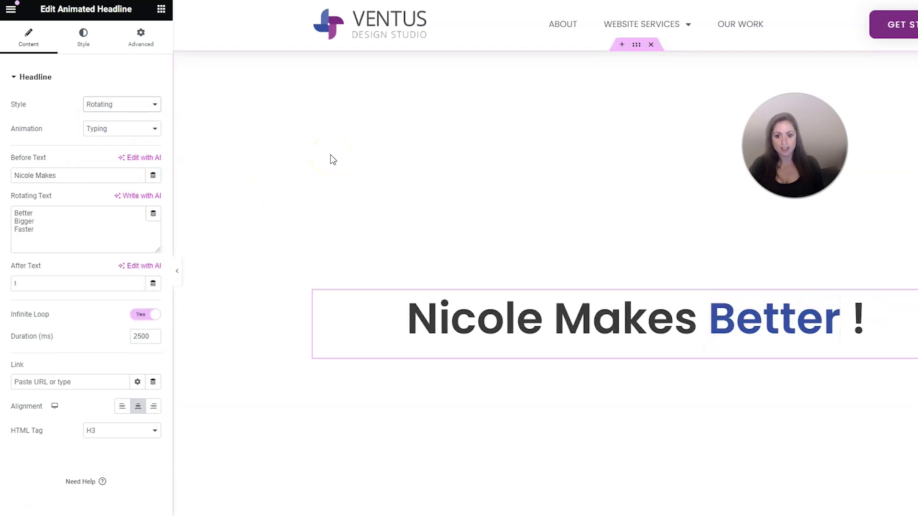
left_click(125, 135)
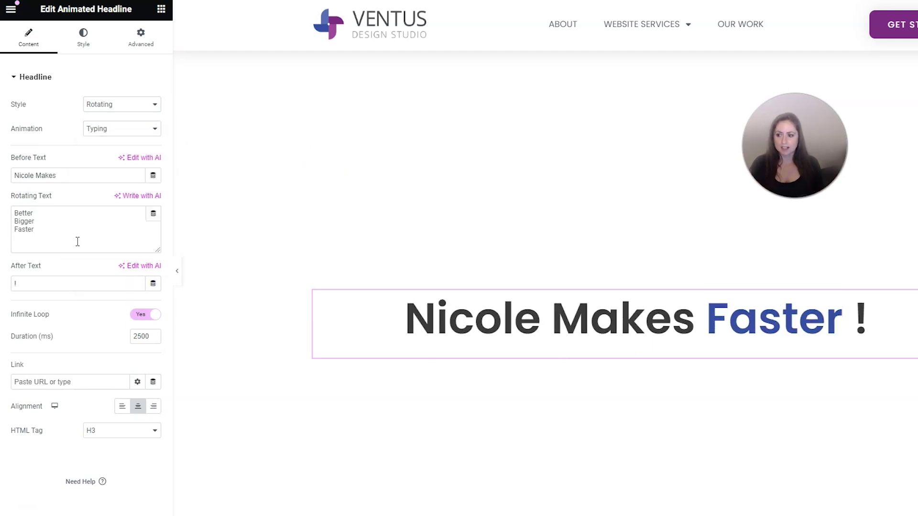
left_click(34, 228)
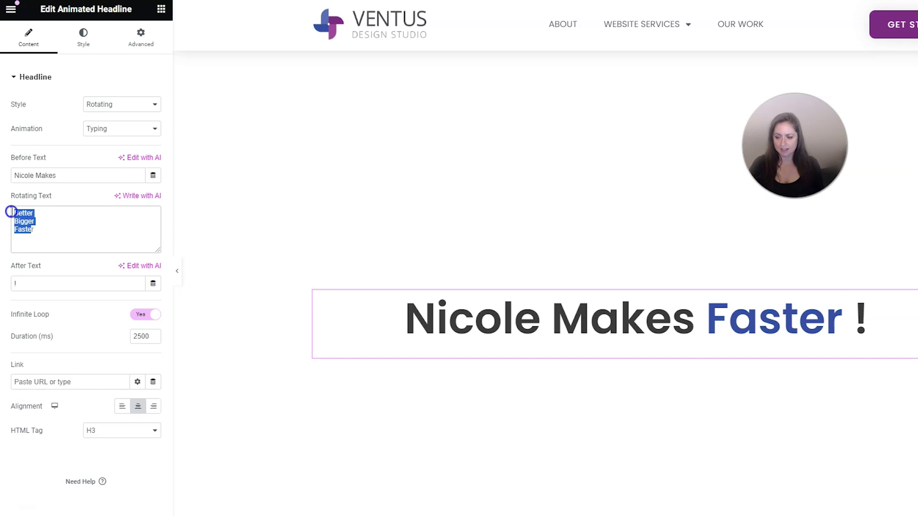
type("Websites")
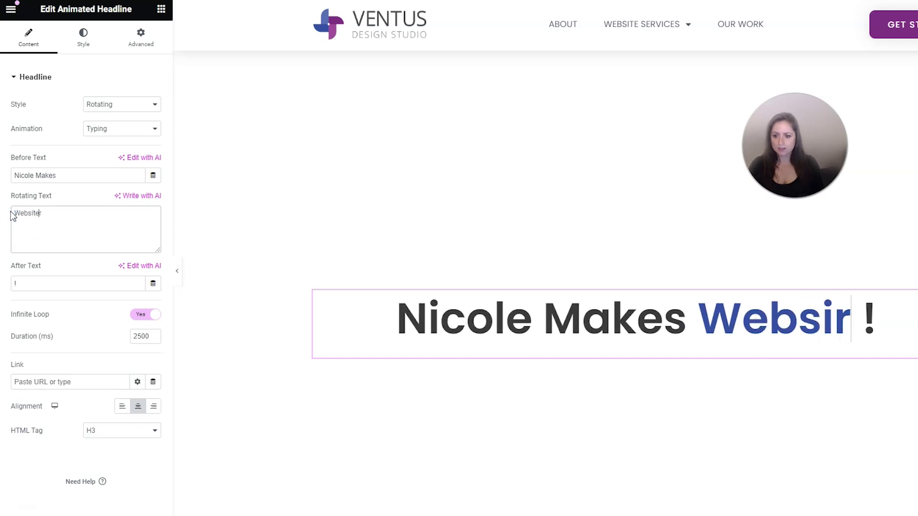
key("BackSpace")
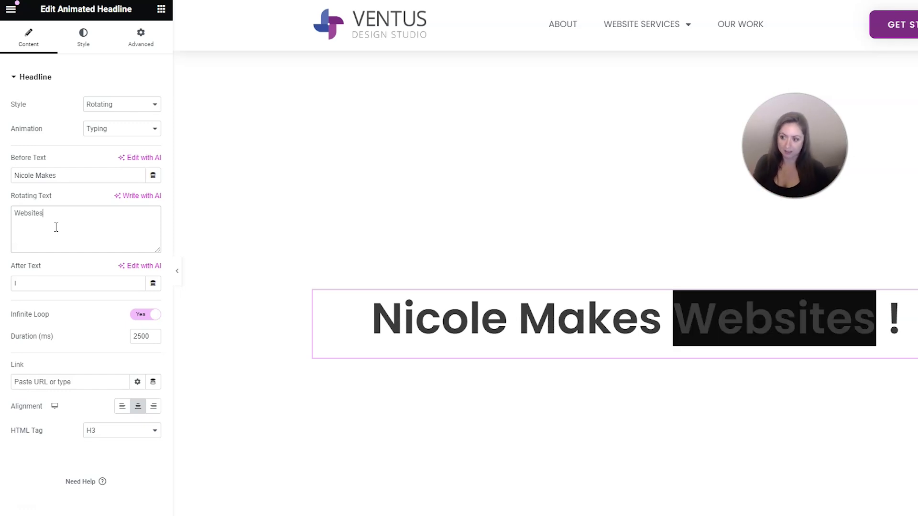
left_click(50, 251)
type("Videos Designs")
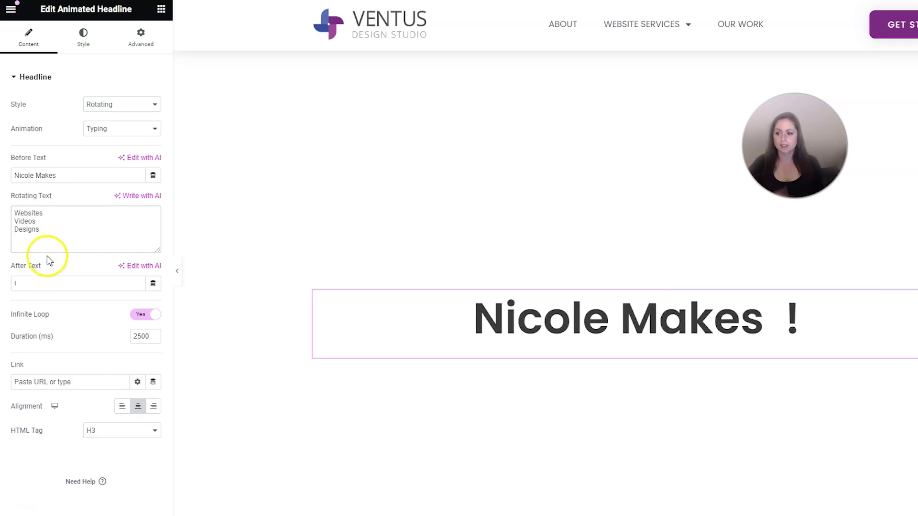
left_click(32, 209)
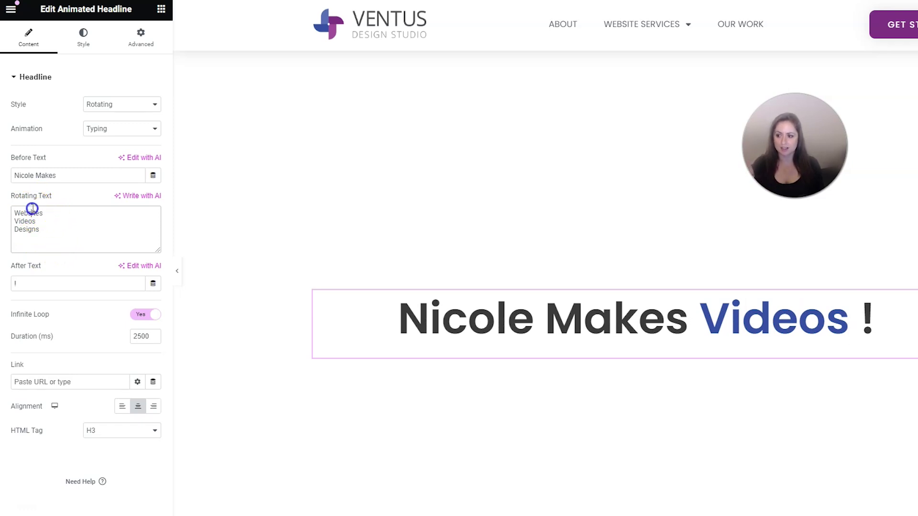
left_click(52, 226)
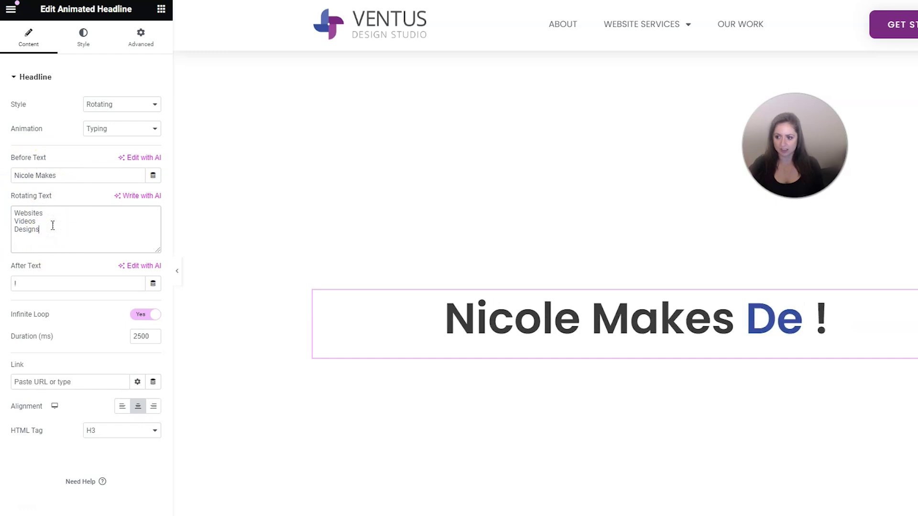
Preview the headline's rotating animation as Clip, Flip, Swirl and then Blinds.
left_click(138, 129)
left_click(128, 155)
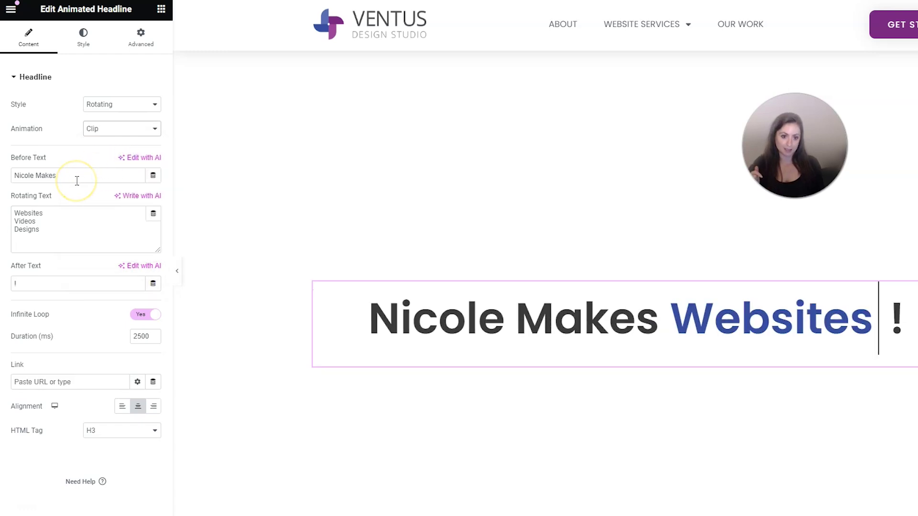
left_click(99, 131)
left_click(96, 162)
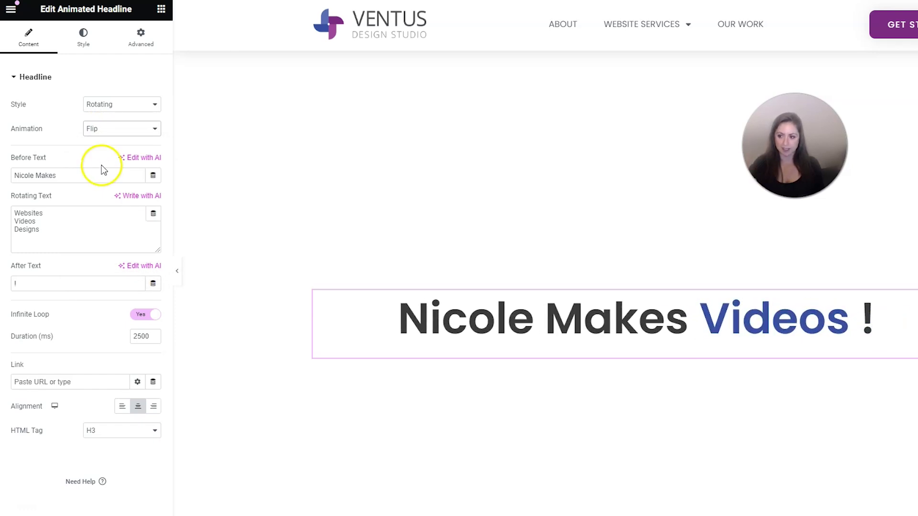
left_click(113, 132)
left_click(103, 189)
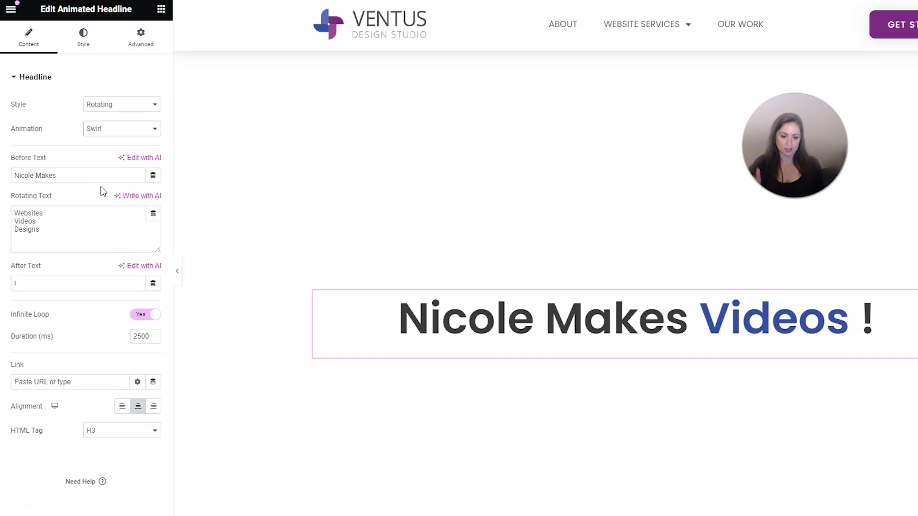
left_click(98, 130)
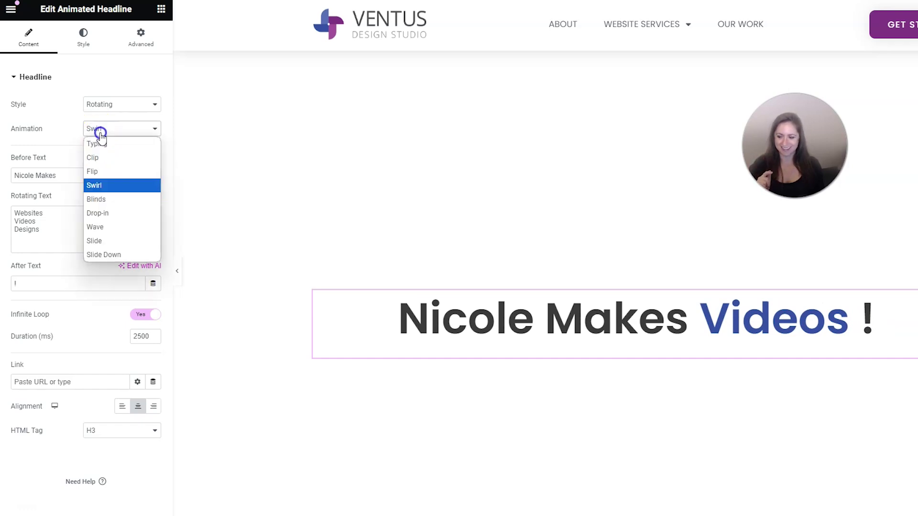
left_click(107, 200)
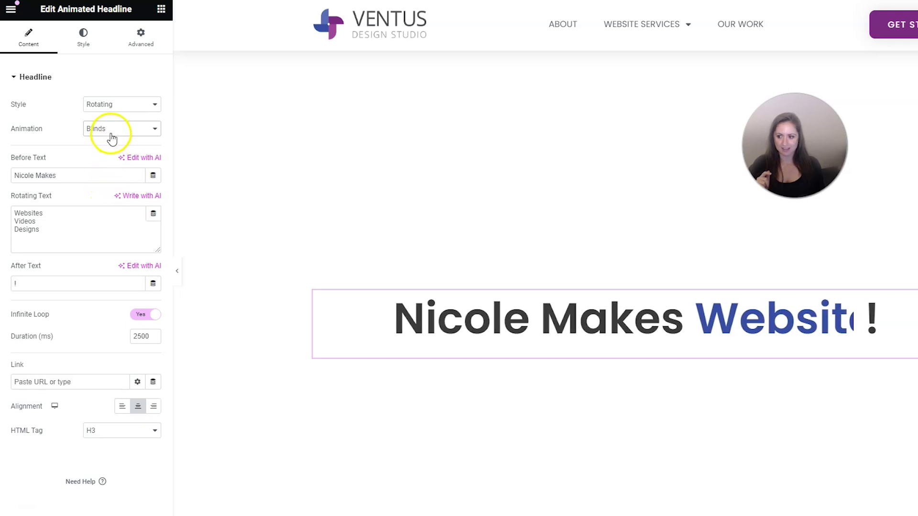
Try Drop-in, Wave and Slide, then settle on Slide Down for the rotating words.
left_click(108, 129)
left_click(104, 217)
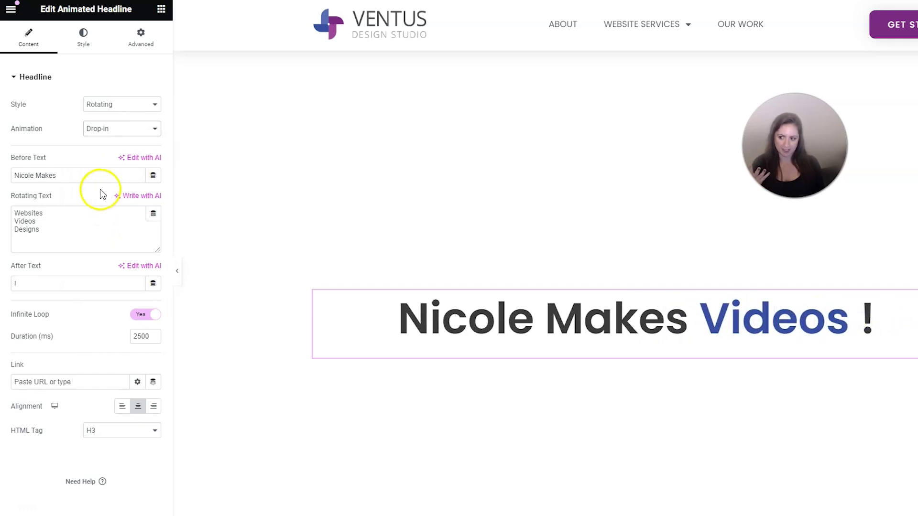
left_click(115, 130)
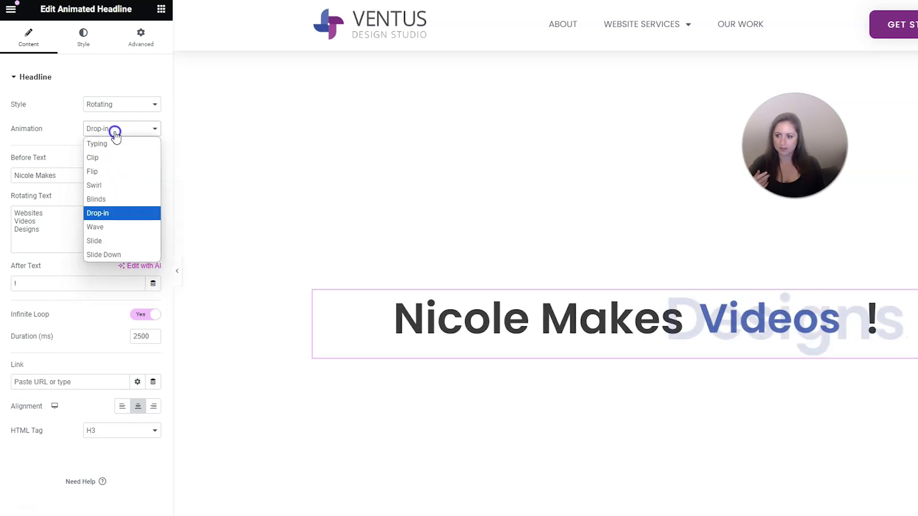
left_click(111, 227)
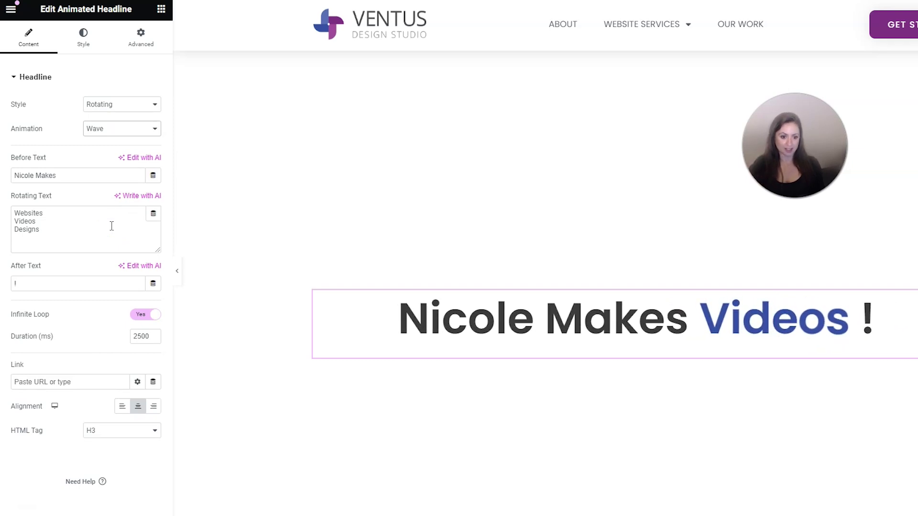
left_click(118, 130)
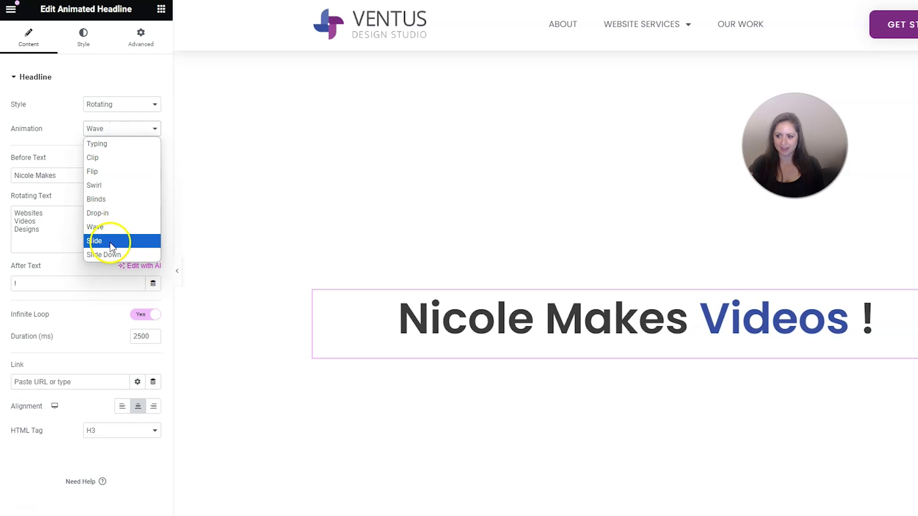
left_click(111, 243)
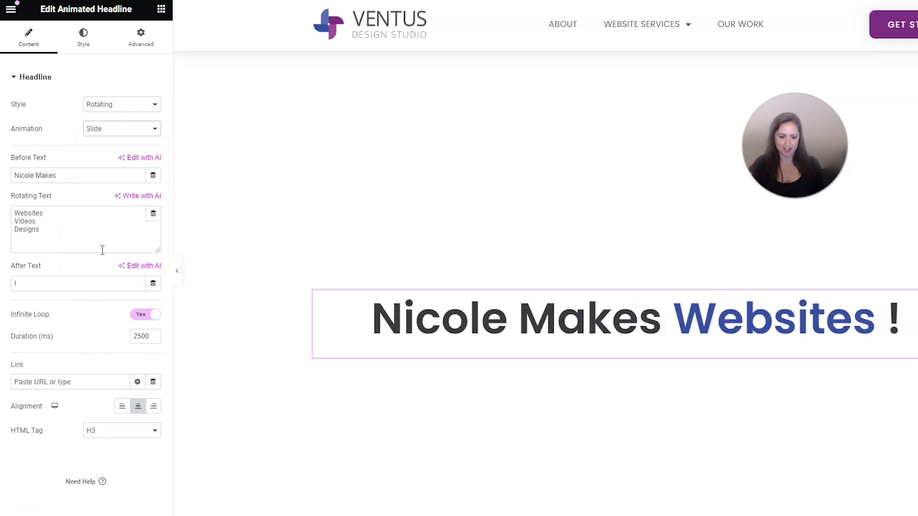
left_click(117, 129)
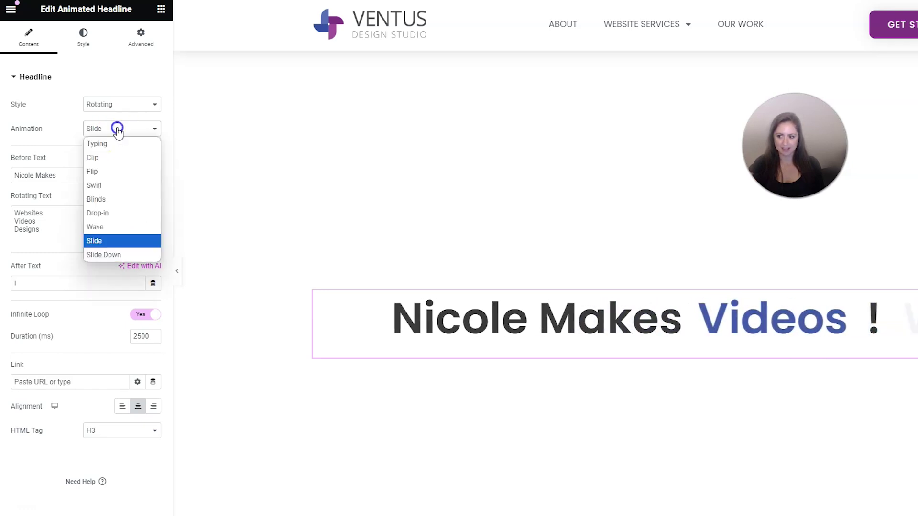
left_click(98, 255)
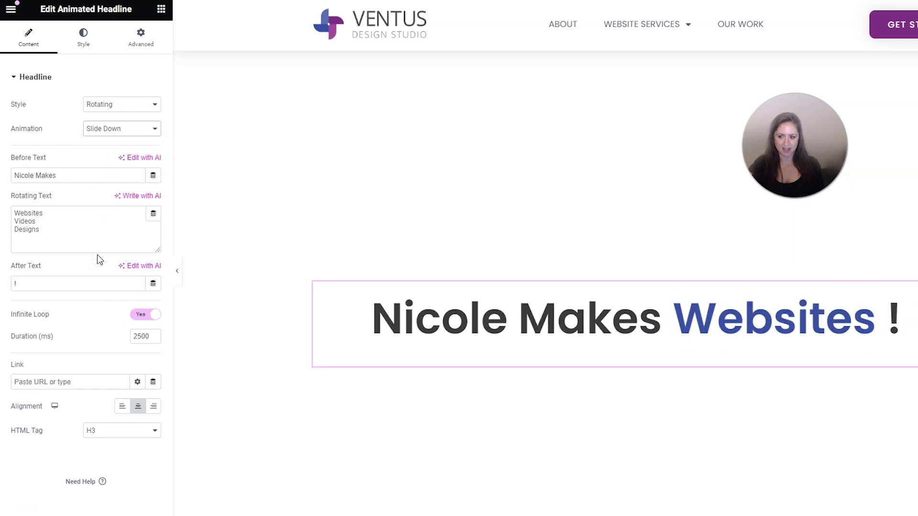
Under Advanced > Motion Effects, set the Entrance Animation to Zoom In after briefly trying Fade In.
left_click(152, 43)
scroll(68, 322, "down", 3)
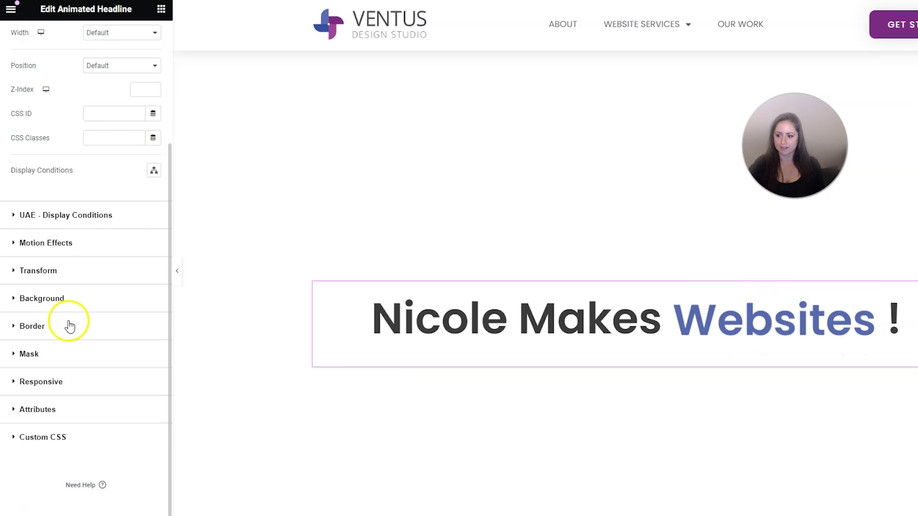
left_click(86, 243)
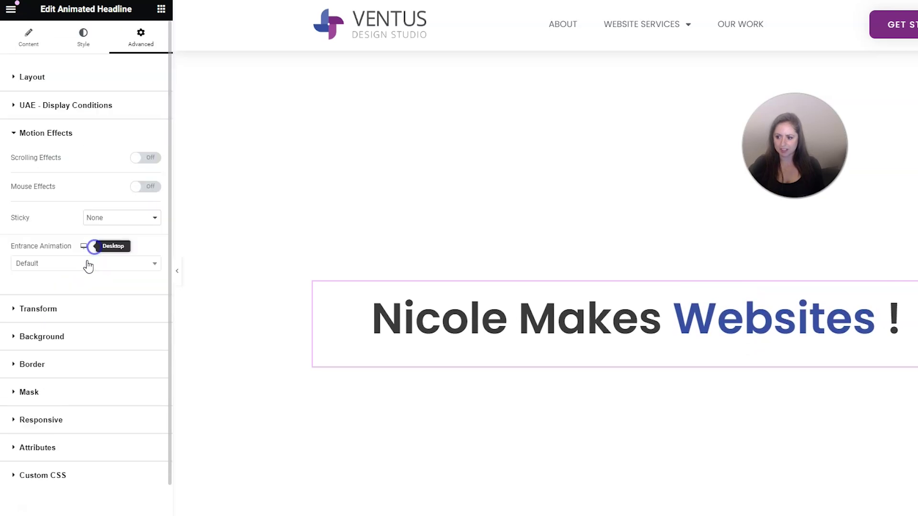
left_click(82, 266)
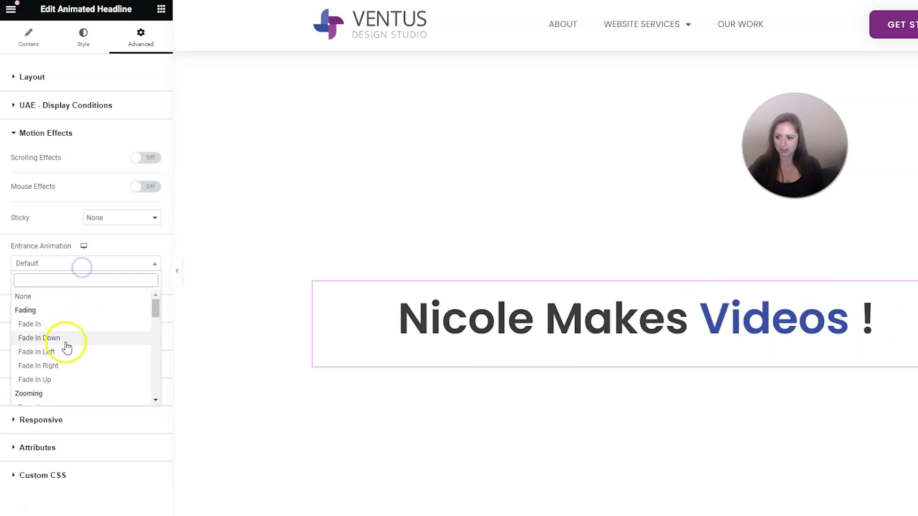
left_click(71, 324)
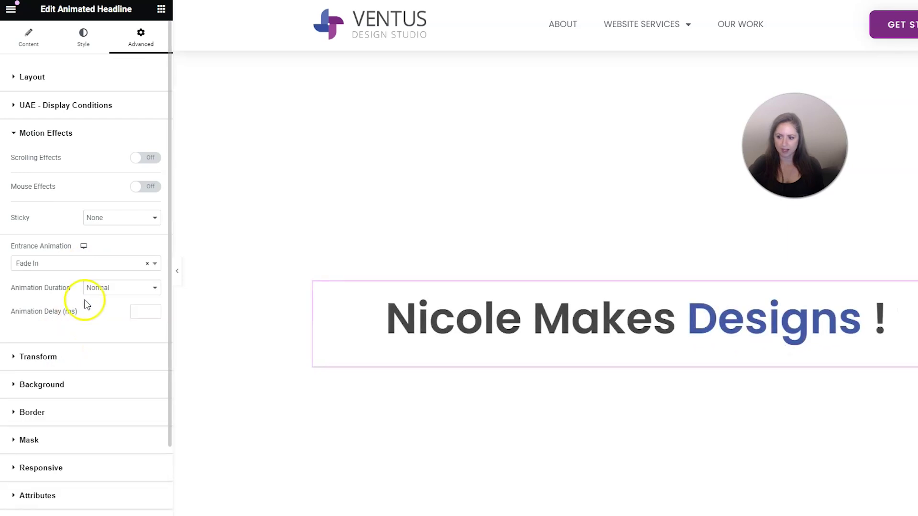
left_click(95, 263)
scroll(76, 353, "down", 2)
left_click(68, 356)
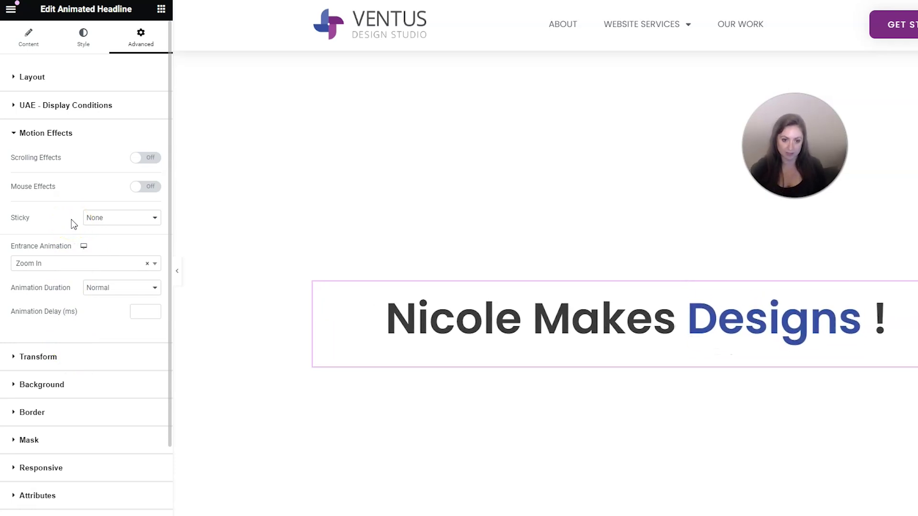
left_click(53, 299)
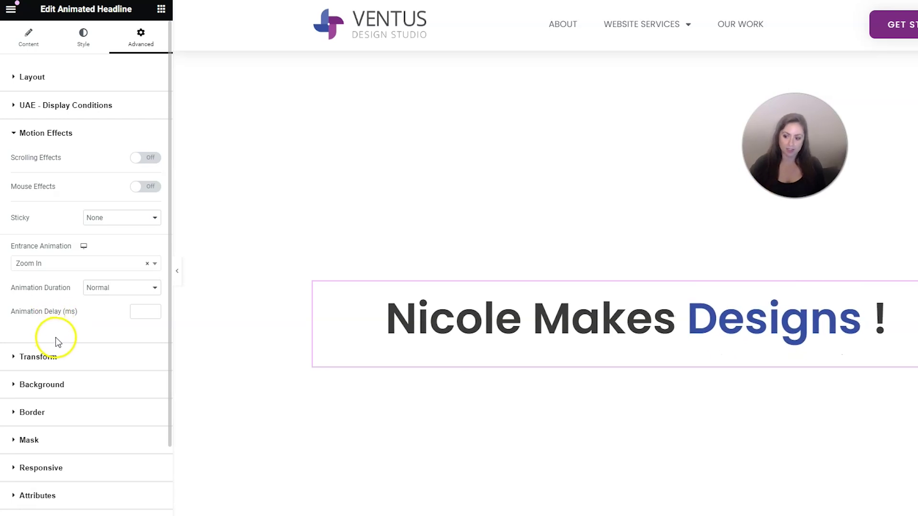
scroll(56, 344, "down", 2)
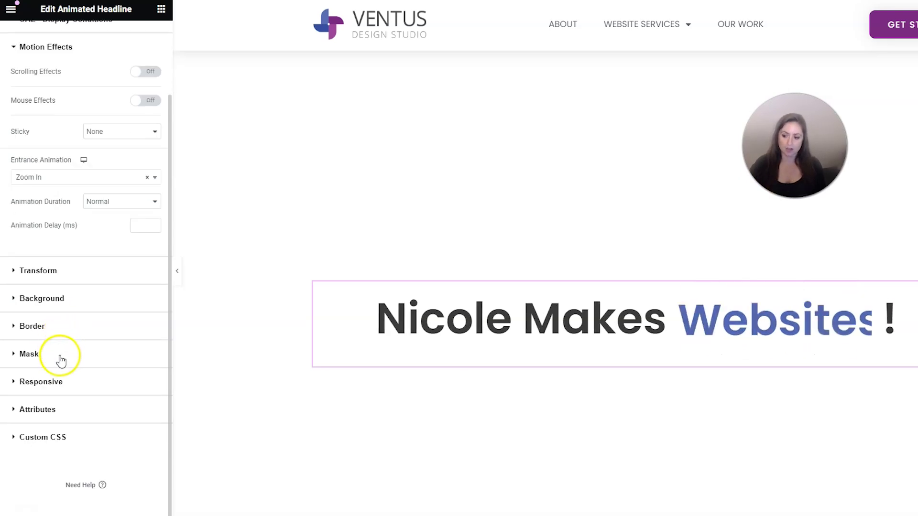
Expand the Animated Headline's Custom CSS section in the Advanced tab.
left_click(48, 438)
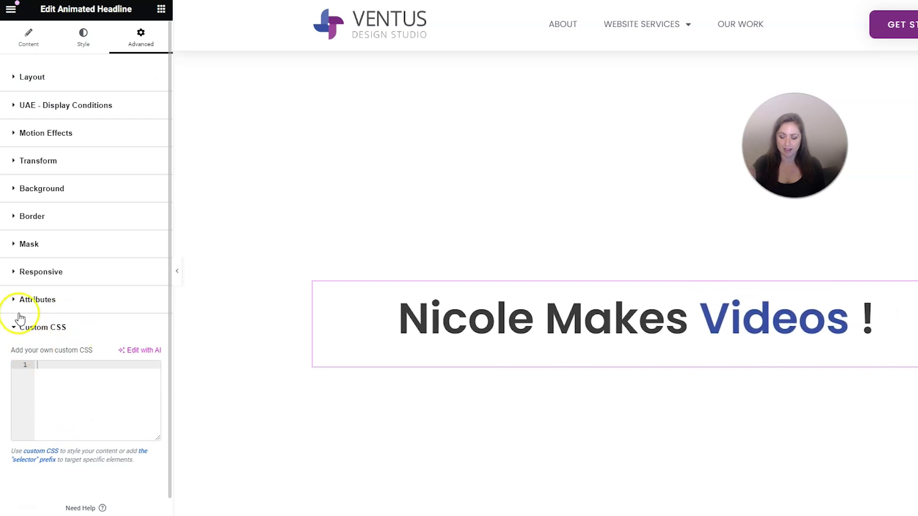